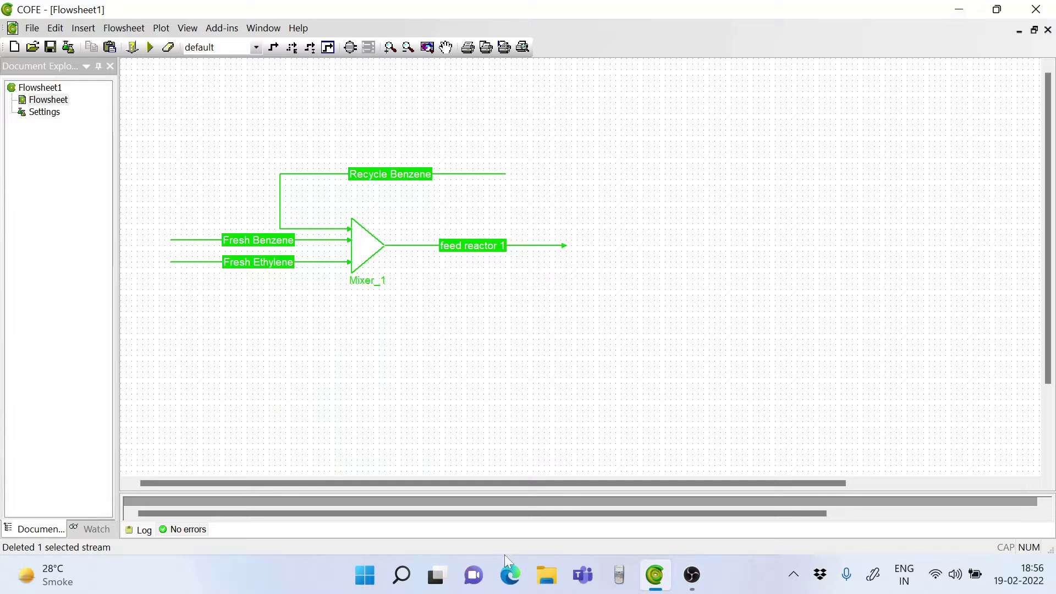
# - Open Ethylbenzene_luyben.pdf in Microsoft Edge from the browsing history
pyautogui.click(505, 586)
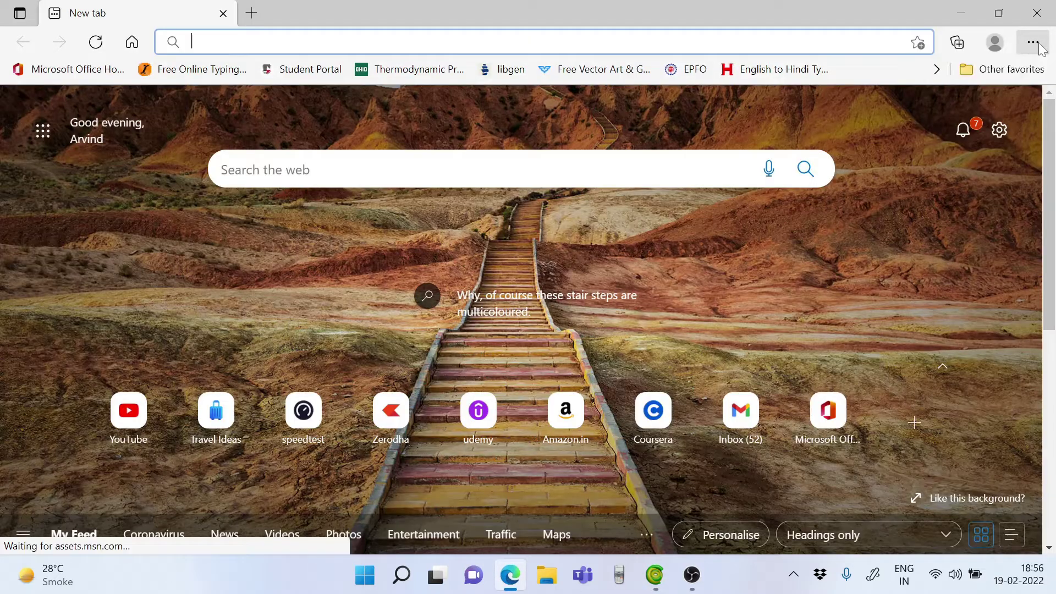
pyautogui.click(1032, 43)
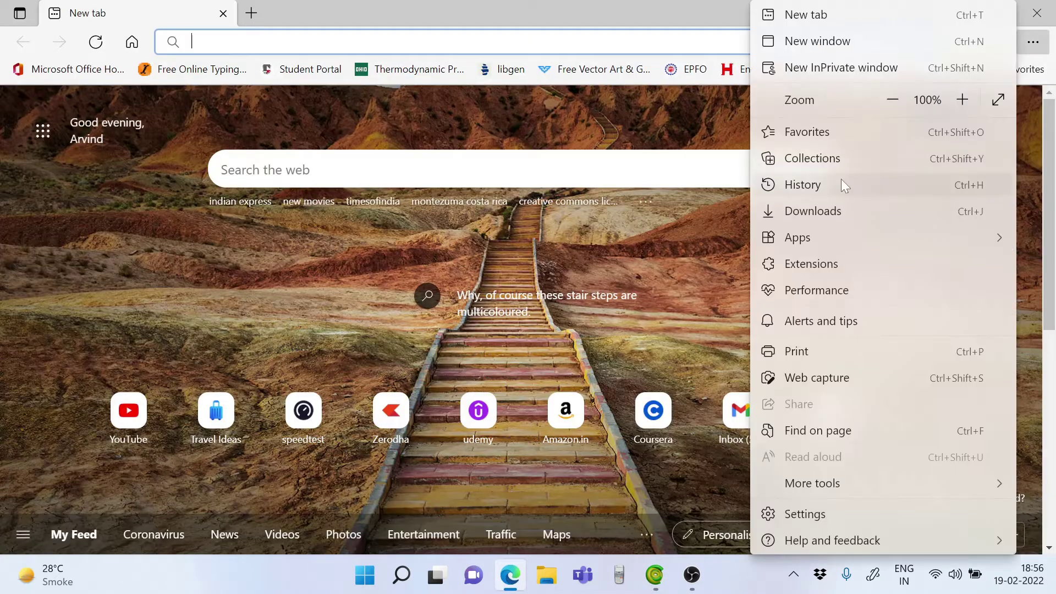
pyautogui.click(837, 181)
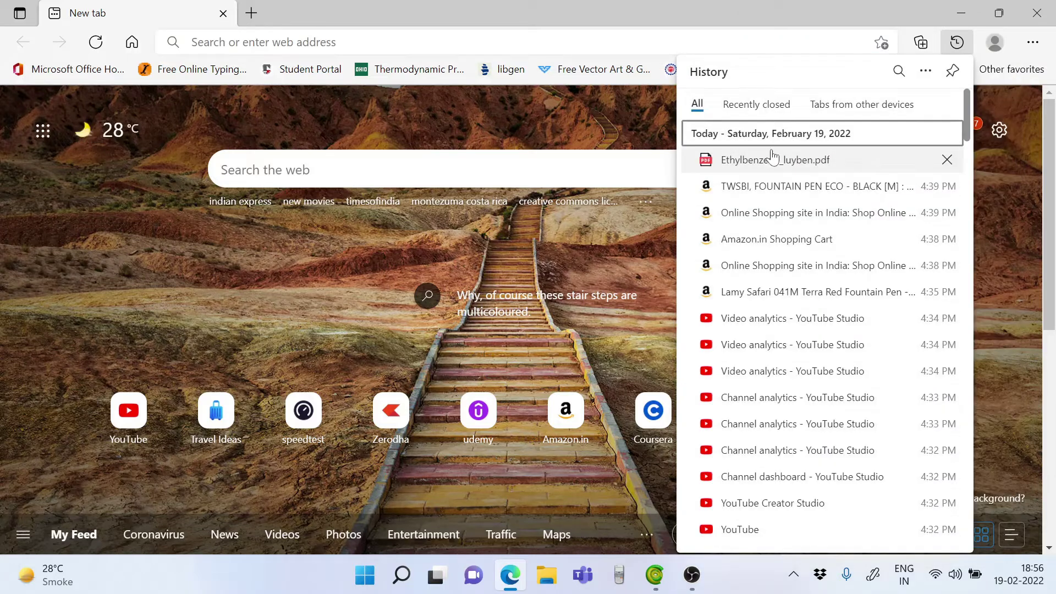
pyautogui.click(763, 163)
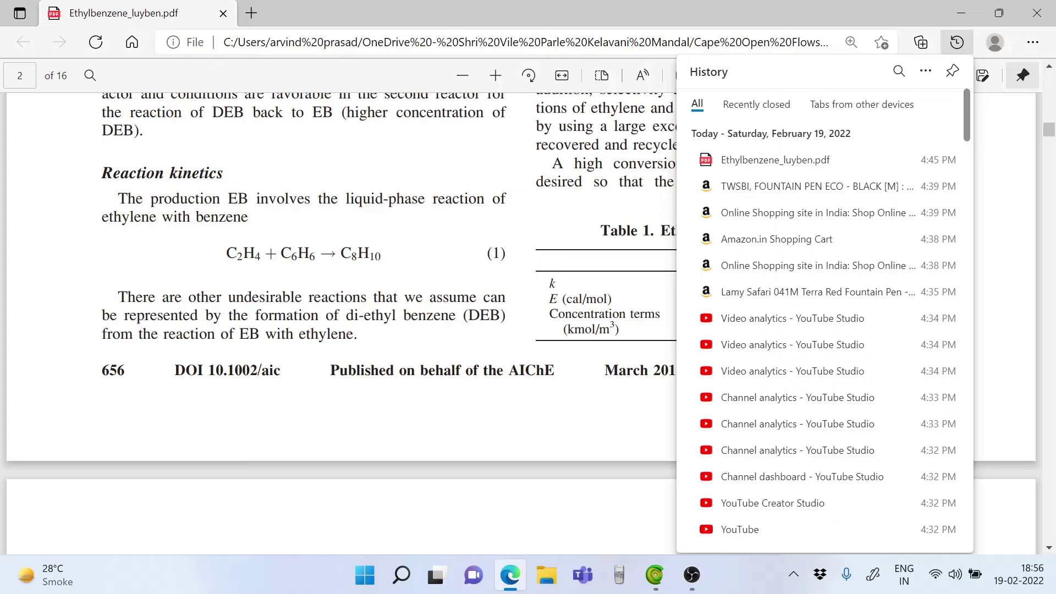
pyautogui.click(1009, 212)
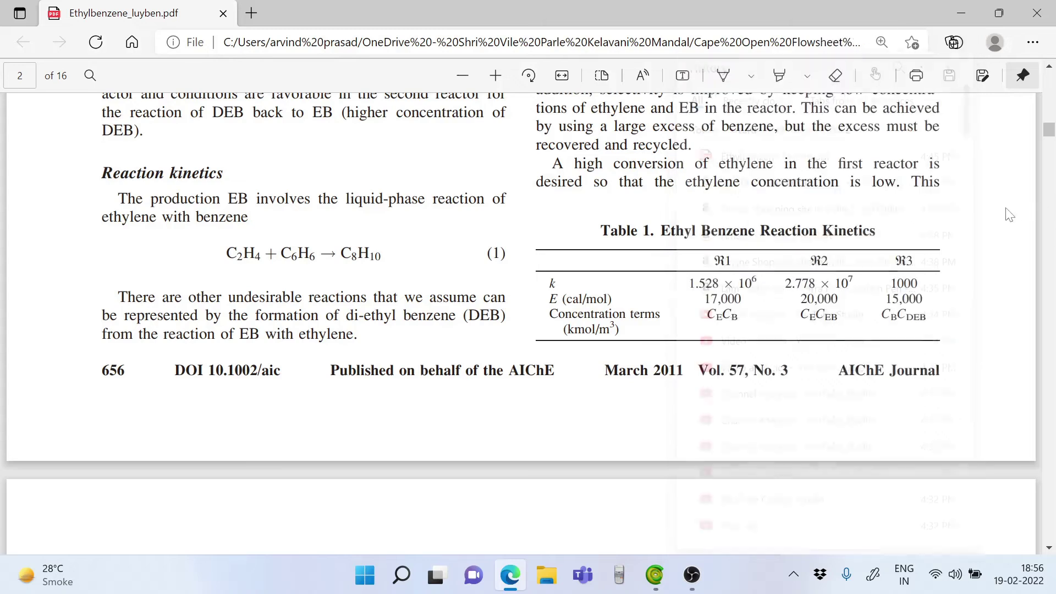
# - Scroll to Figure 1 on page 2, showing the ethylbenzene flowsheet with stream data
pyautogui.scroll(10, 1007, 215)
pyautogui.scroll(7, 1007, 215)
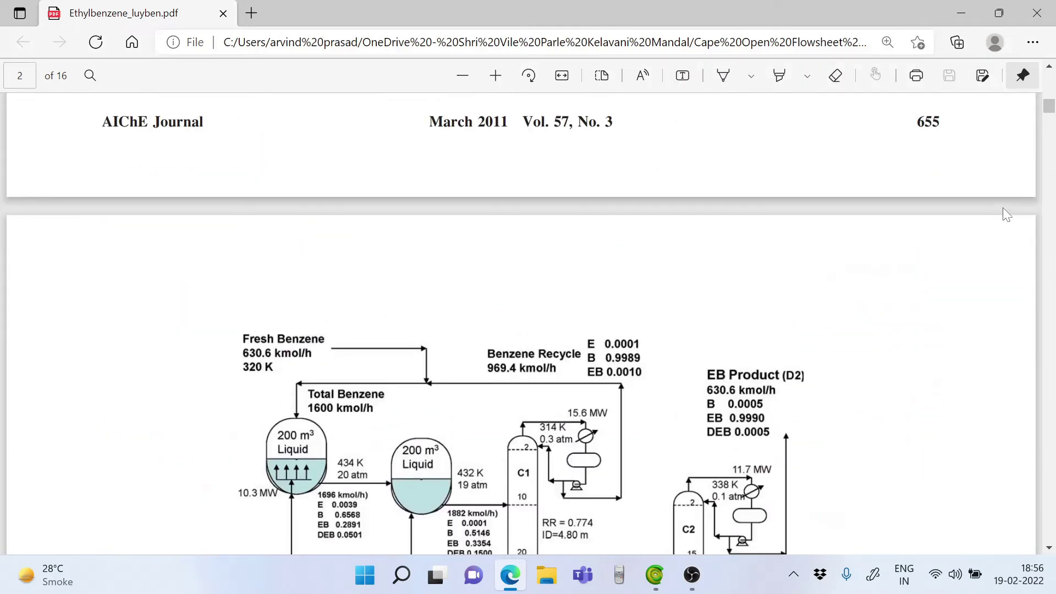
pyautogui.scroll(-3, 1002, 207)
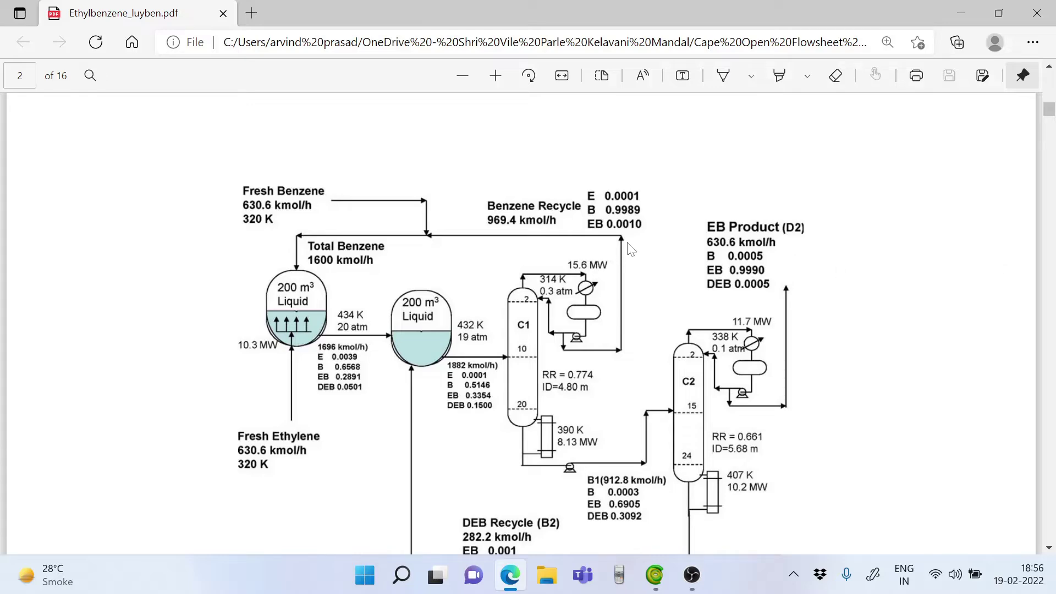
pyautogui.scroll(-8, 627, 252)
pyautogui.scroll(-7, 627, 252)
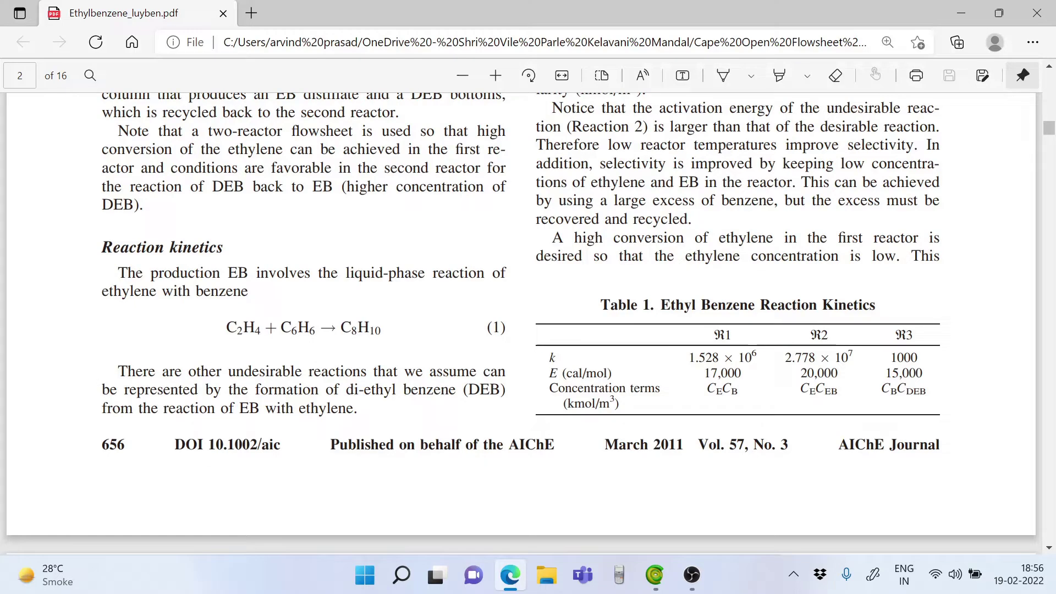
pyautogui.scroll(10, 401, 341)
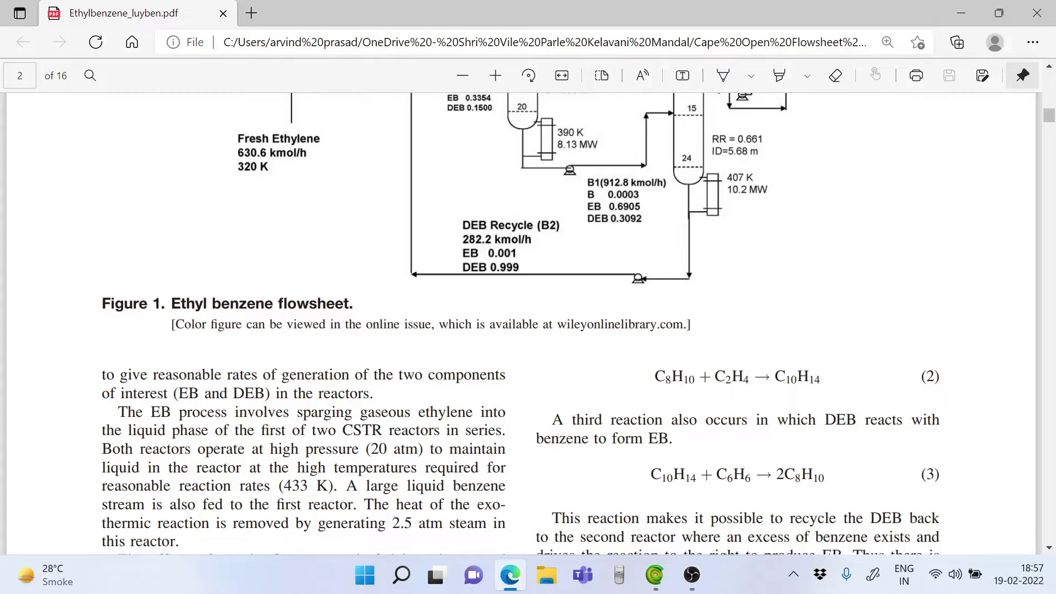
pyautogui.scroll(5, 717, 392)
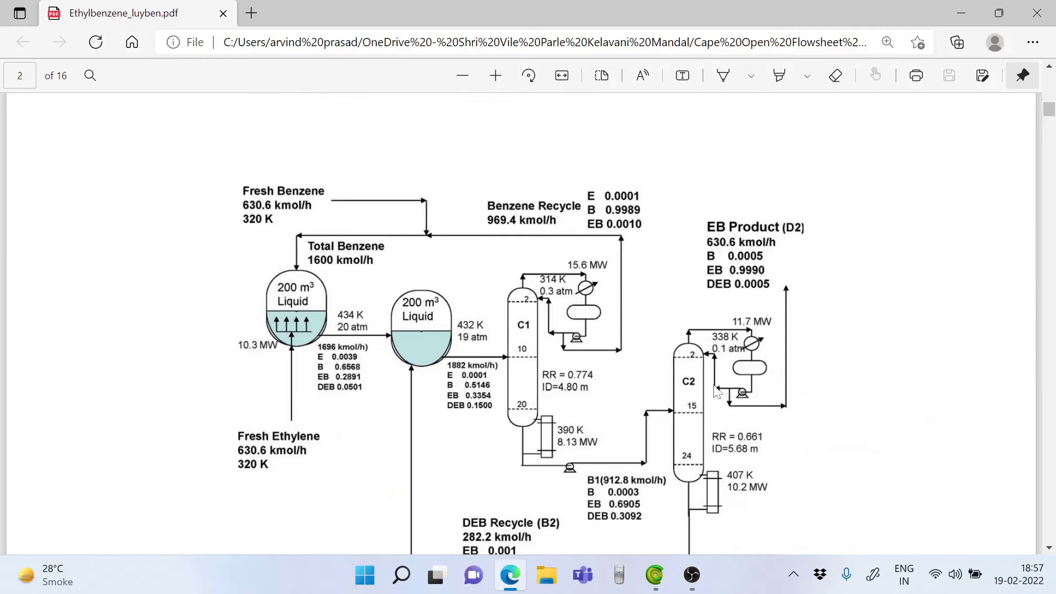
# - Place a FixedConversionReactor after feed reactor 1 using the Manufacture of Ethyl Benzene package
pyautogui.click(964, 13)
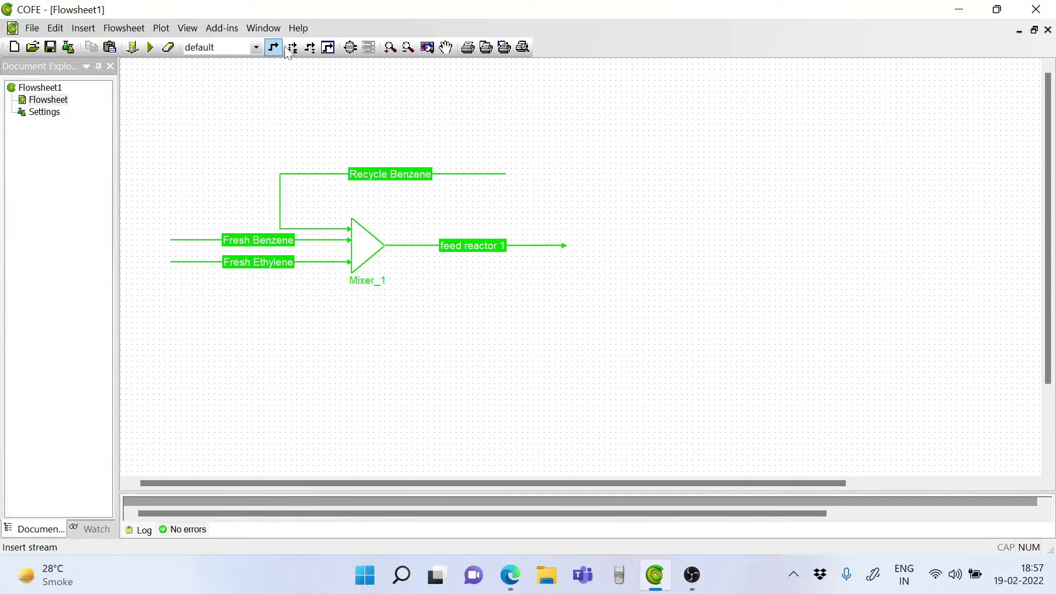
pyautogui.click(349, 46)
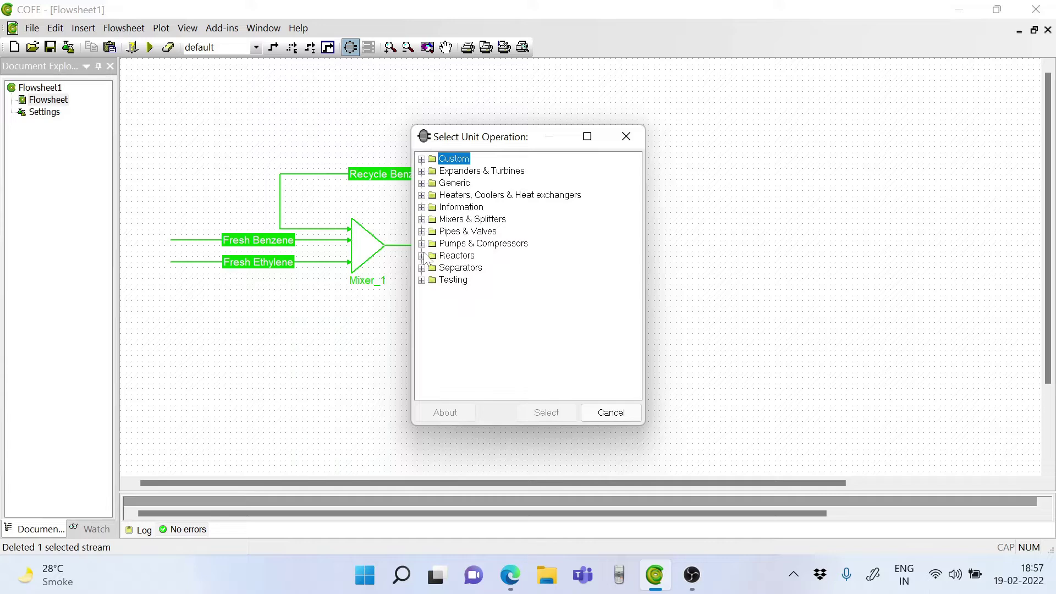
pyautogui.click(422, 256)
pyautogui.click(487, 291)
pyautogui.click(547, 412)
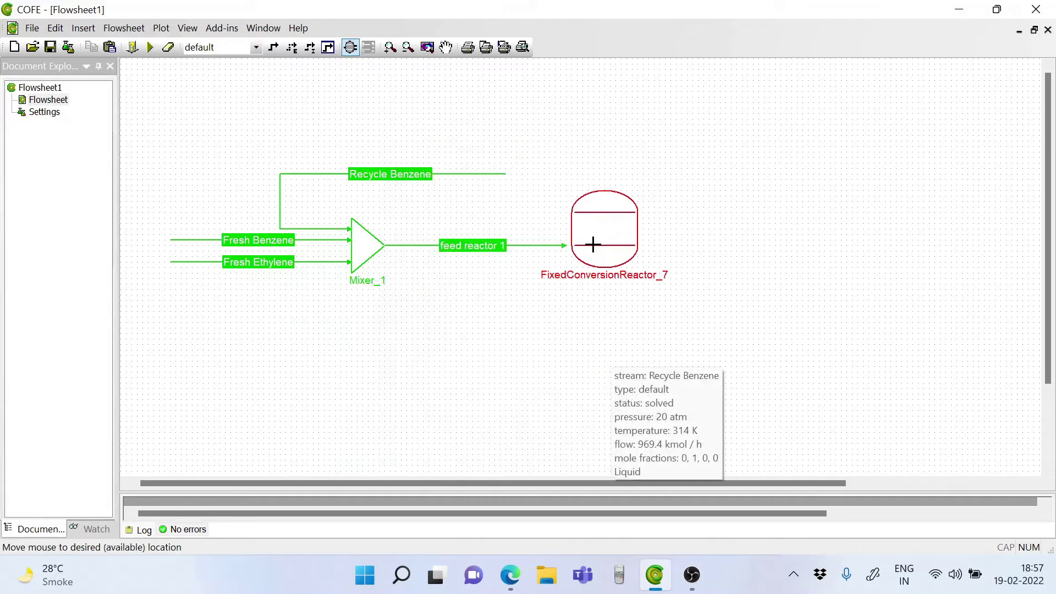
pyautogui.click(605, 247)
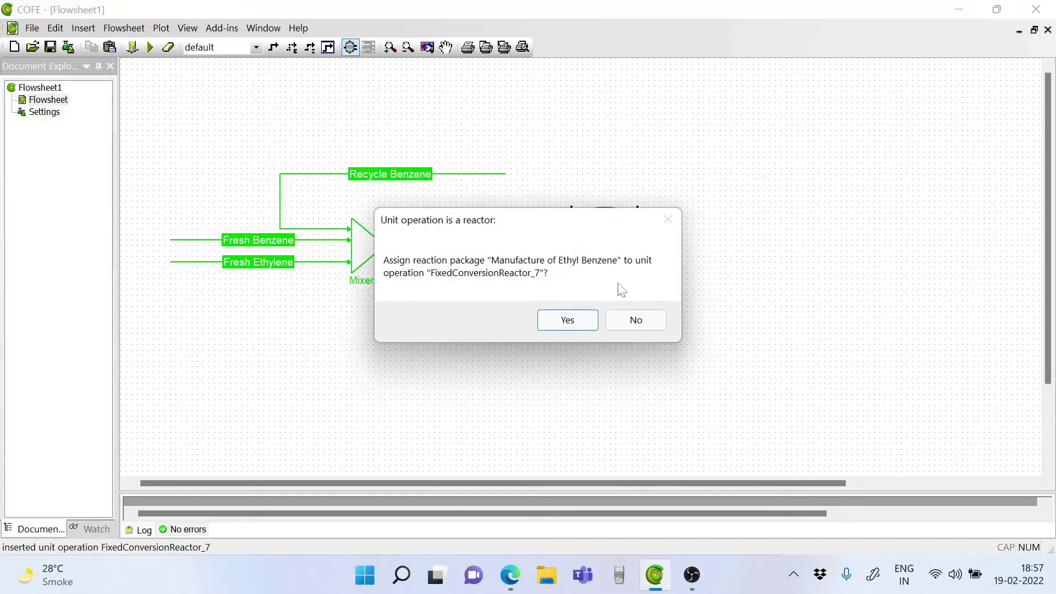
pyautogui.click(568, 320)
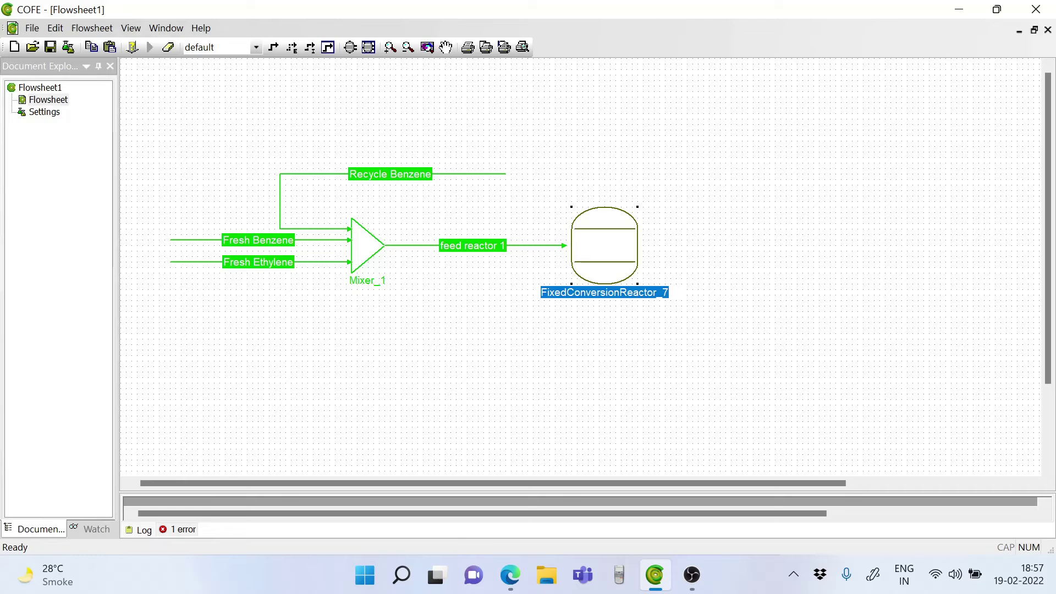
# - Rename the reactor to FixedConversionReactor_1
pyautogui.click(672, 300)
pyautogui.press('BackSpace')
pyautogui.write('1')
pyautogui.press('Return')
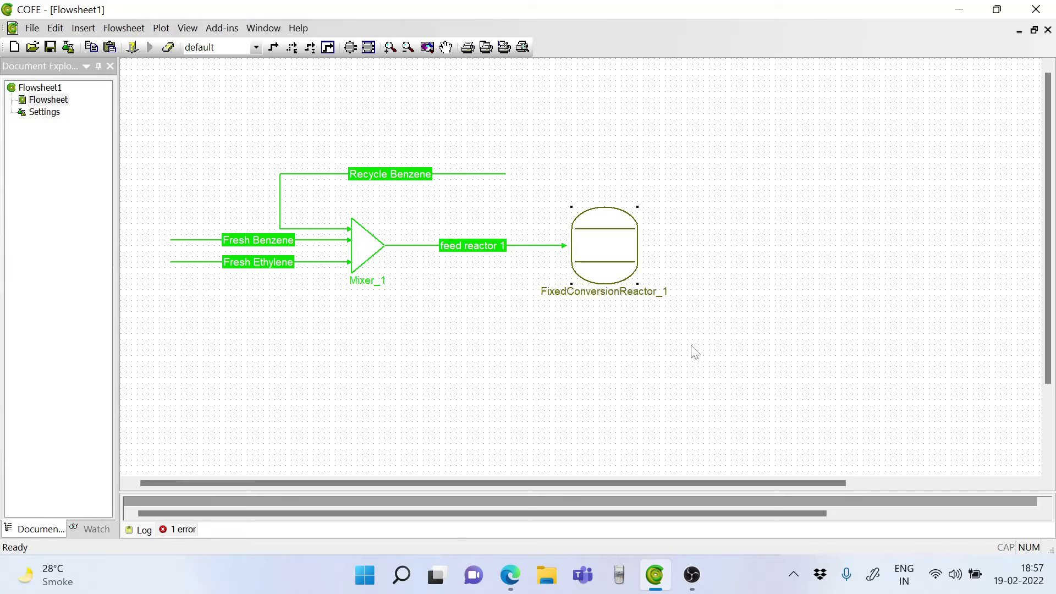
# - Connect feed reactor 1 to the reactor inlet and draw a stream from its outlet
pyautogui.moveTo(566, 245); pyautogui.dragTo(582, 246)
pyautogui.click(274, 48)
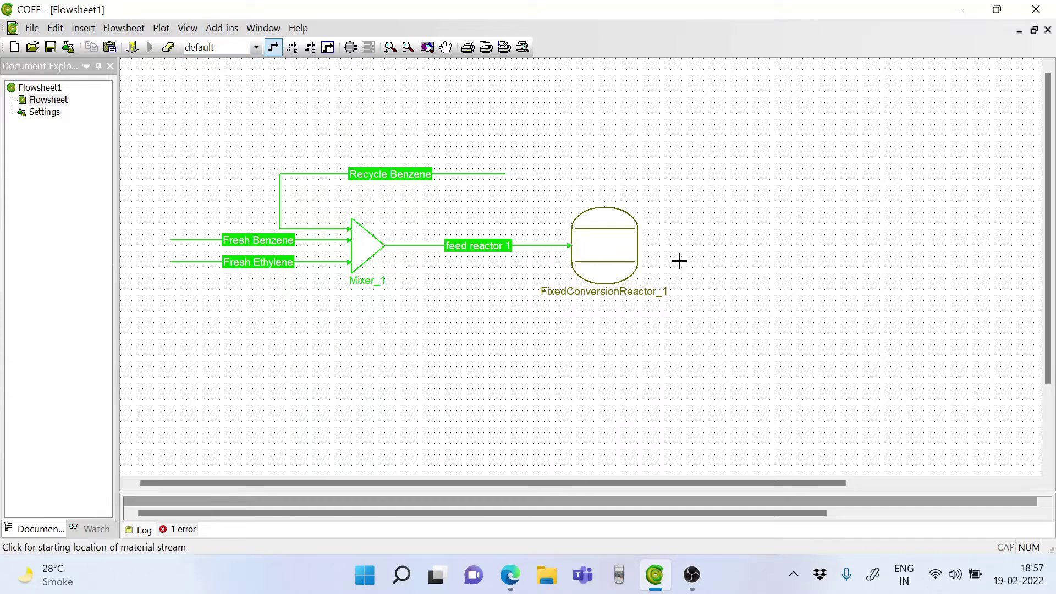
pyautogui.click(637, 245)
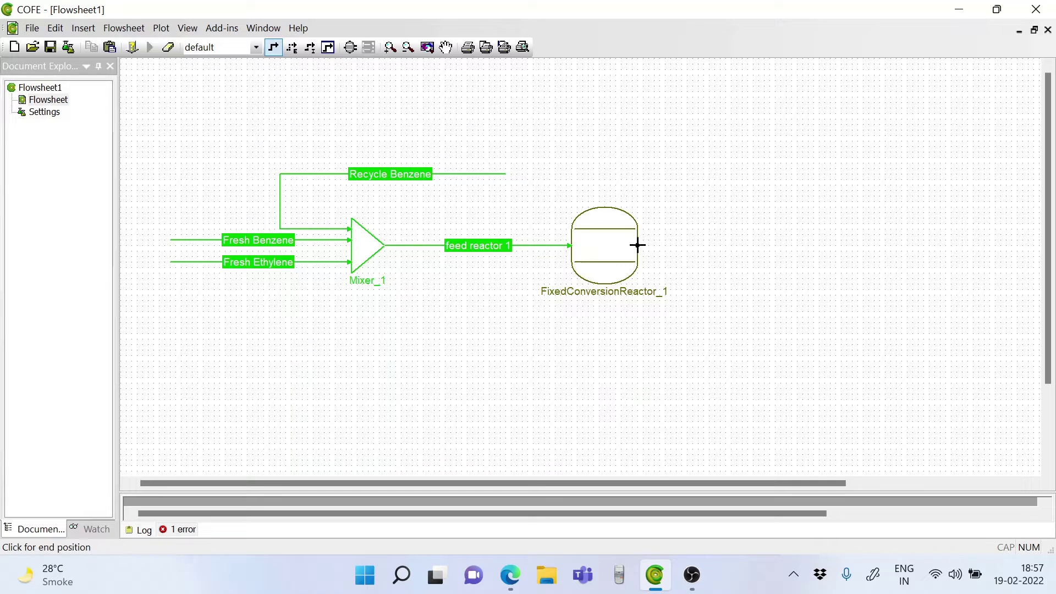
pyautogui.click(737, 246)
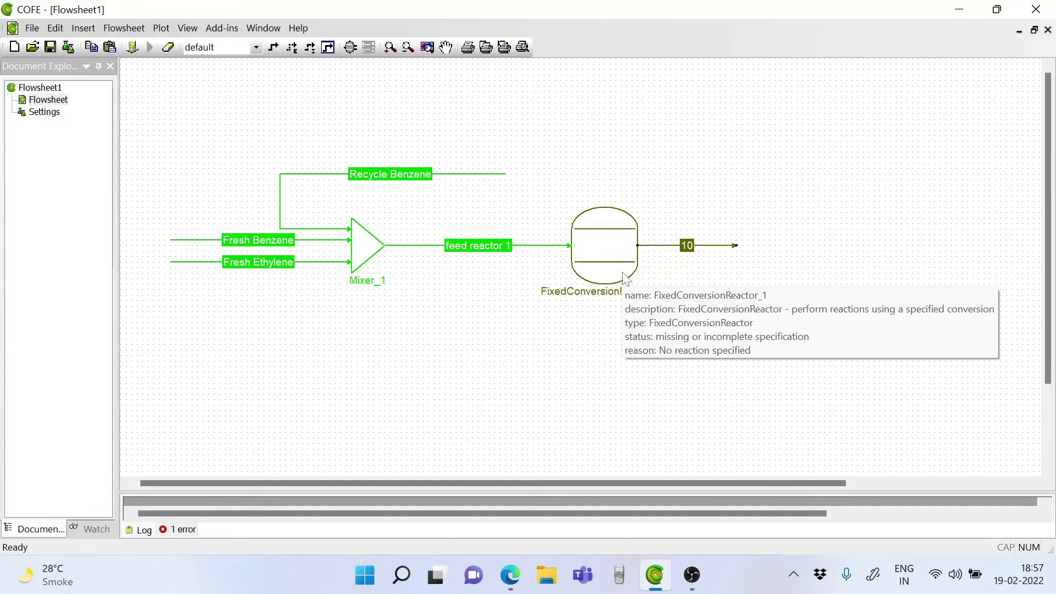
# - Rename the outlet stream from 10 to 'Reactor 1 out'
pyautogui.doubleClick(687, 246)
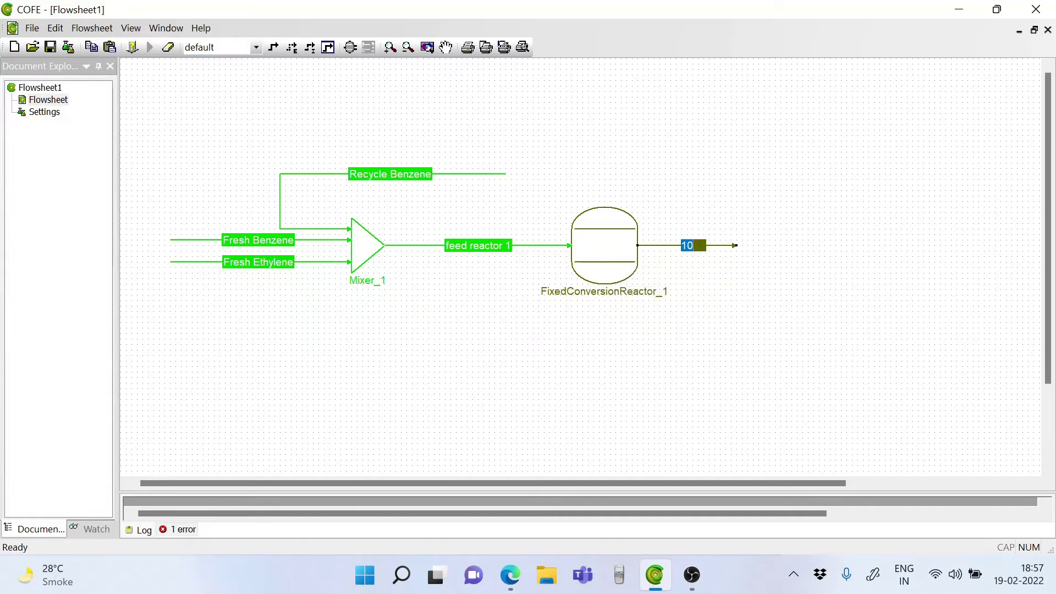
pyautogui.press('BackSpace')
pyautogui.write('Reactor 1 out')
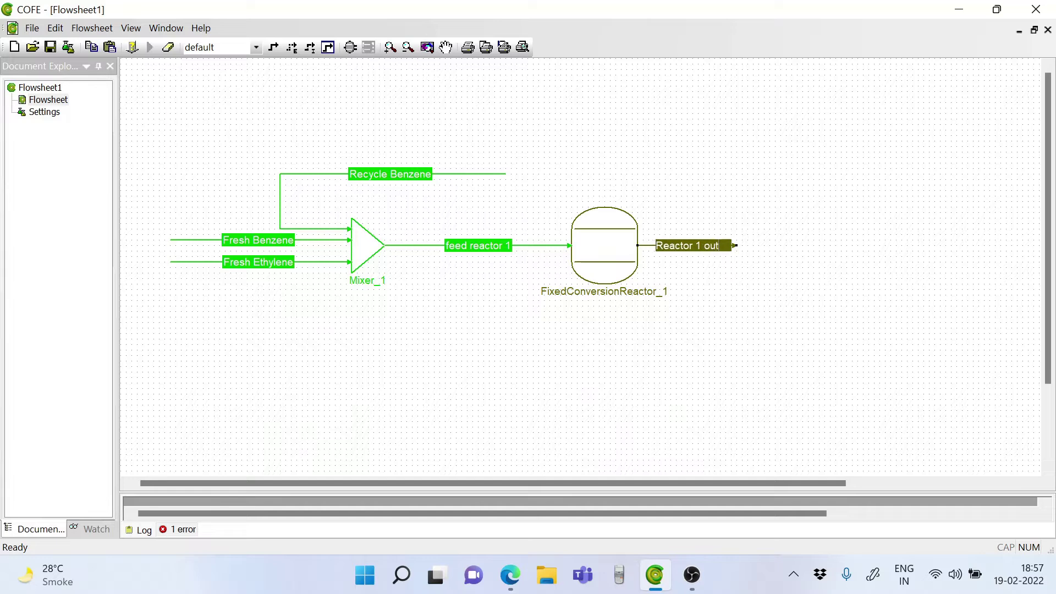
pyautogui.click(682, 330)
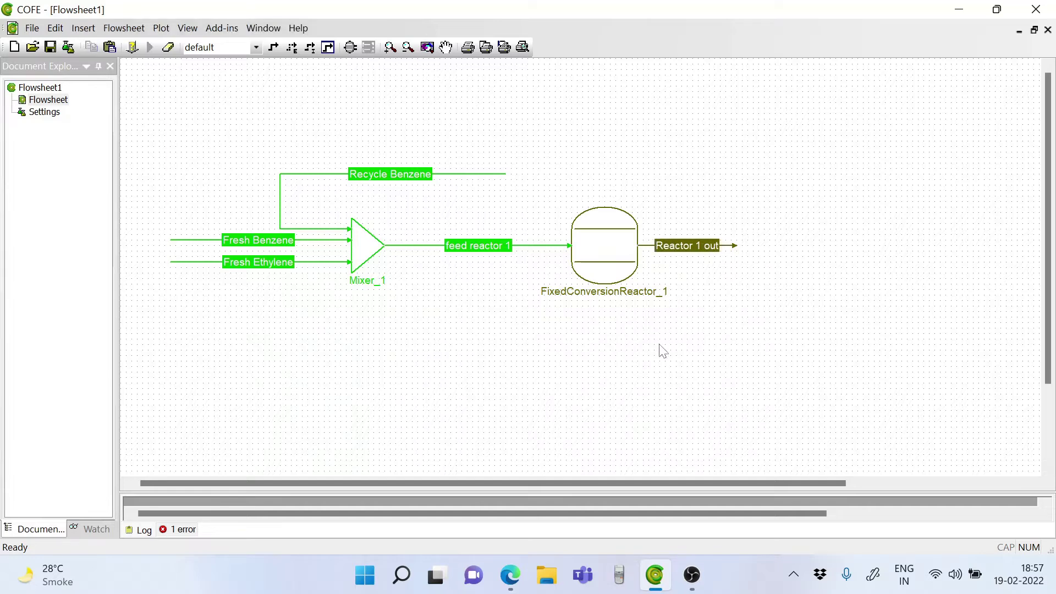
# - Make FixedConversionReactor_1 isothermal, replacing 300 K with 434 K
pyautogui.doubleClick(599, 246)
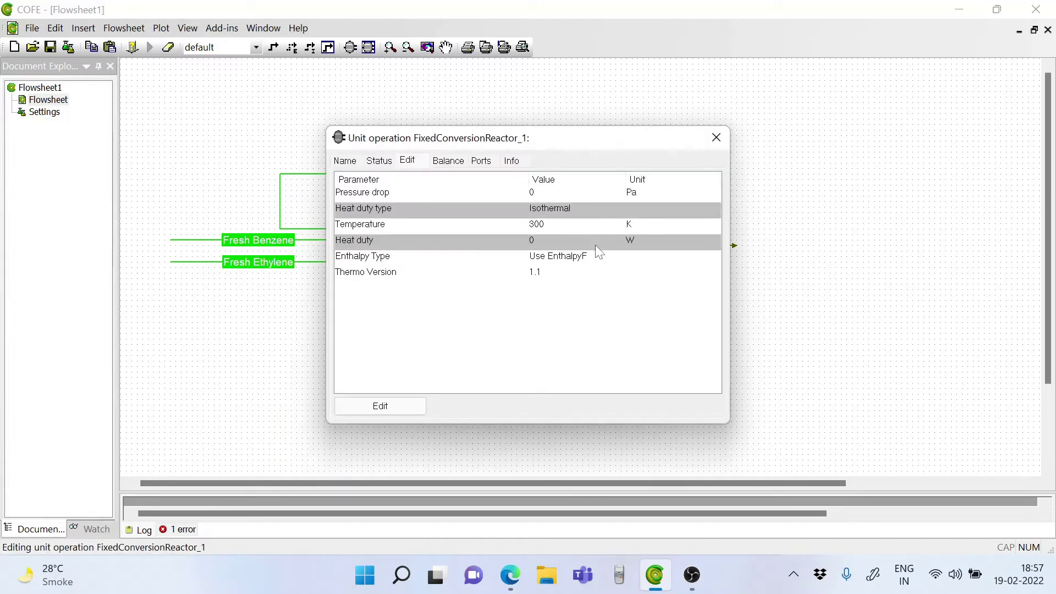
pyautogui.click(379, 406)
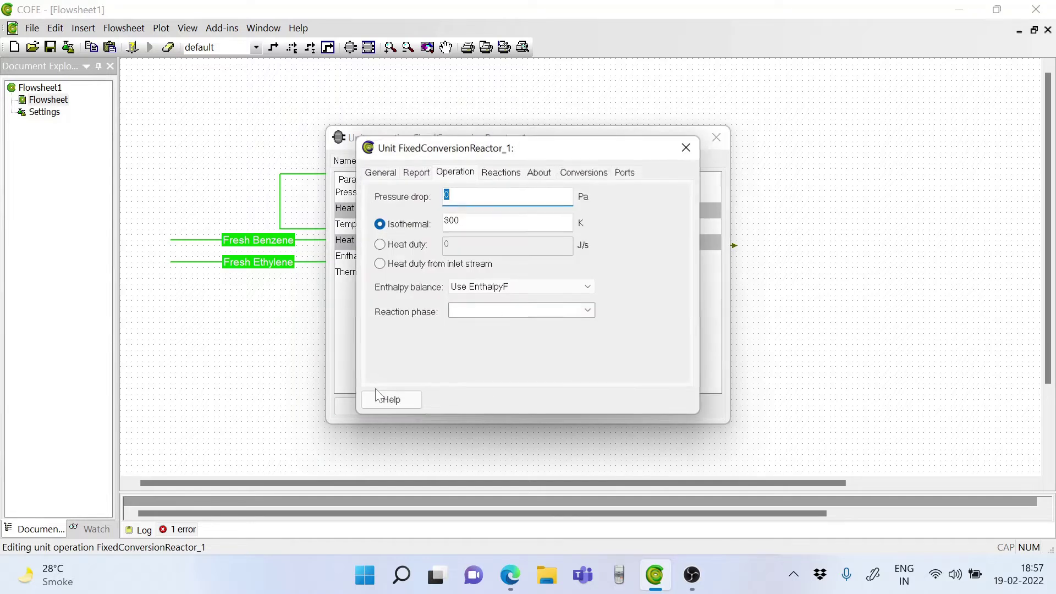
pyautogui.click(467, 220)
pyautogui.press('BackSpace')
pyautogui.press('BackSpace')
pyautogui.press('BackSpace')
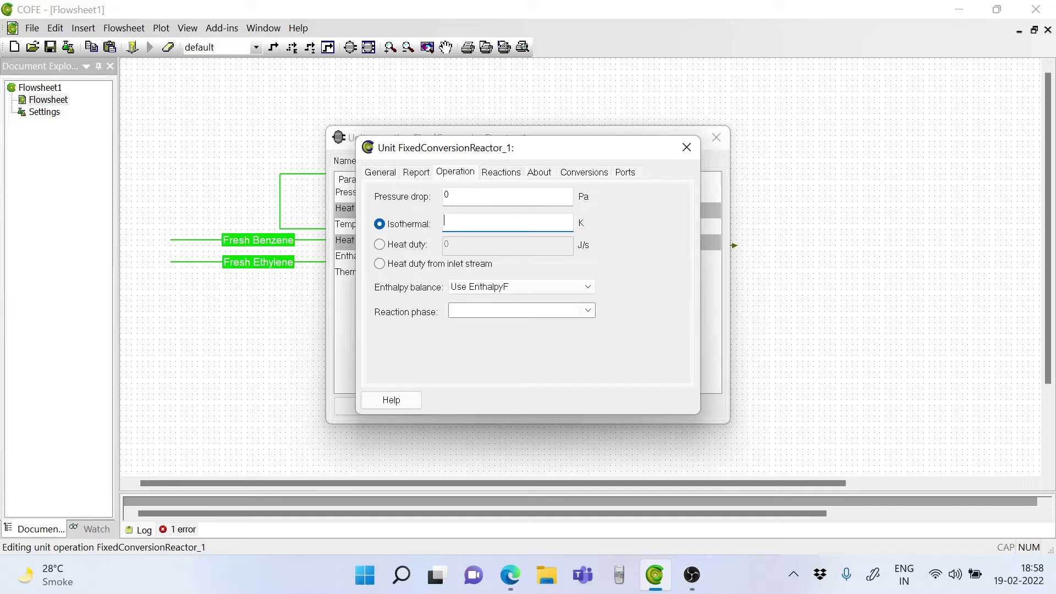
pyautogui.write('437')
# - Verify the temperature against the paper, then show the reactor's empty reactions list
pyautogui.click(510, 575)
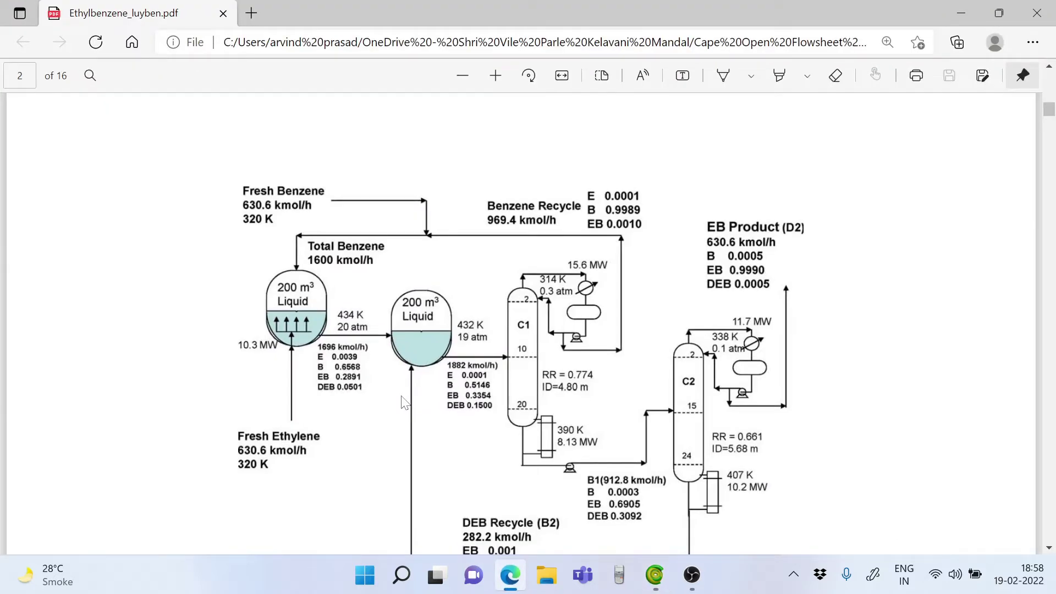
pyautogui.click(961, 12)
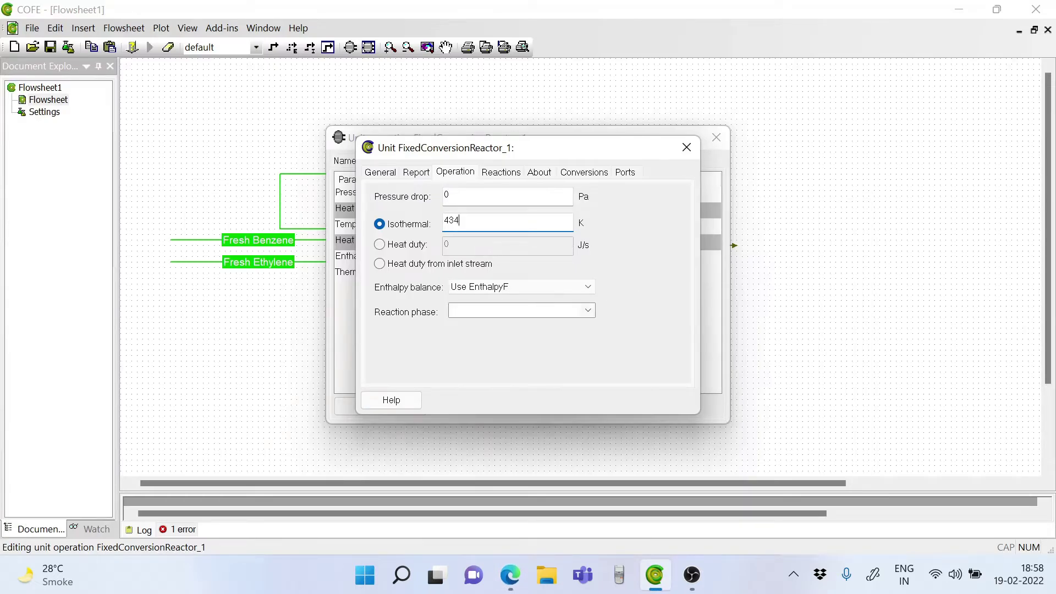
pyautogui.click(500, 172)
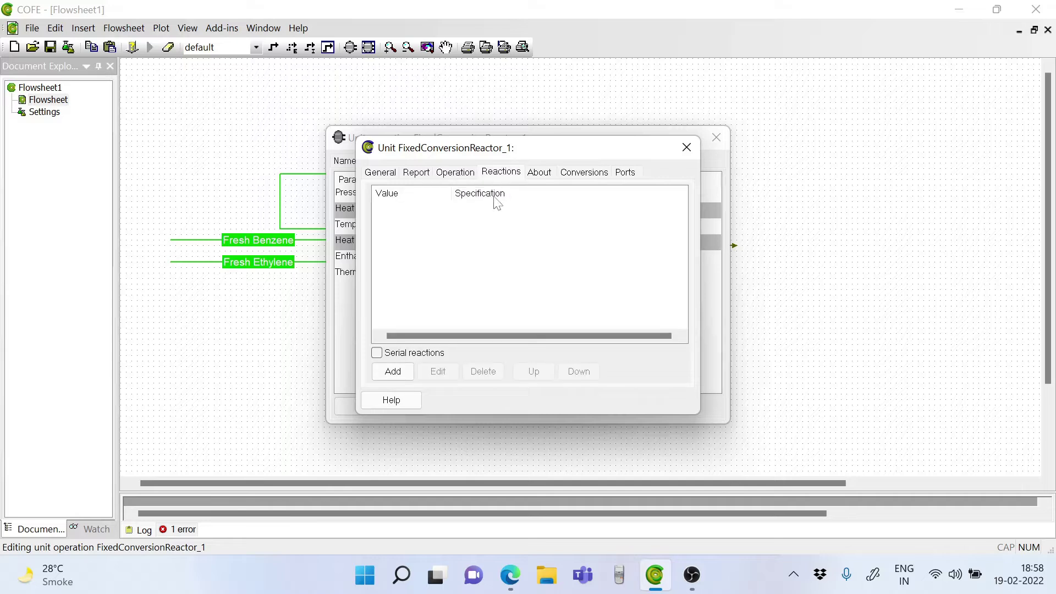
# - Add reaction 1 to the reactor, specified by Extent instead of Conversion, at 152.5525 mol/s
pyautogui.click(392, 372)
pyautogui.click(627, 249)
pyautogui.click(548, 259)
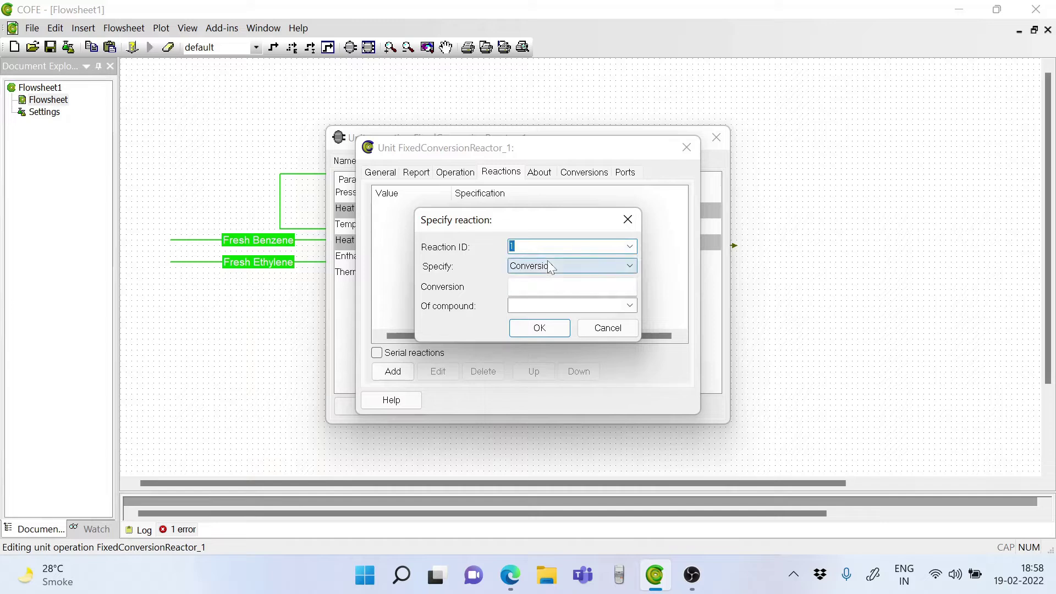
pyautogui.click(539, 328)
pyautogui.click(603, 320)
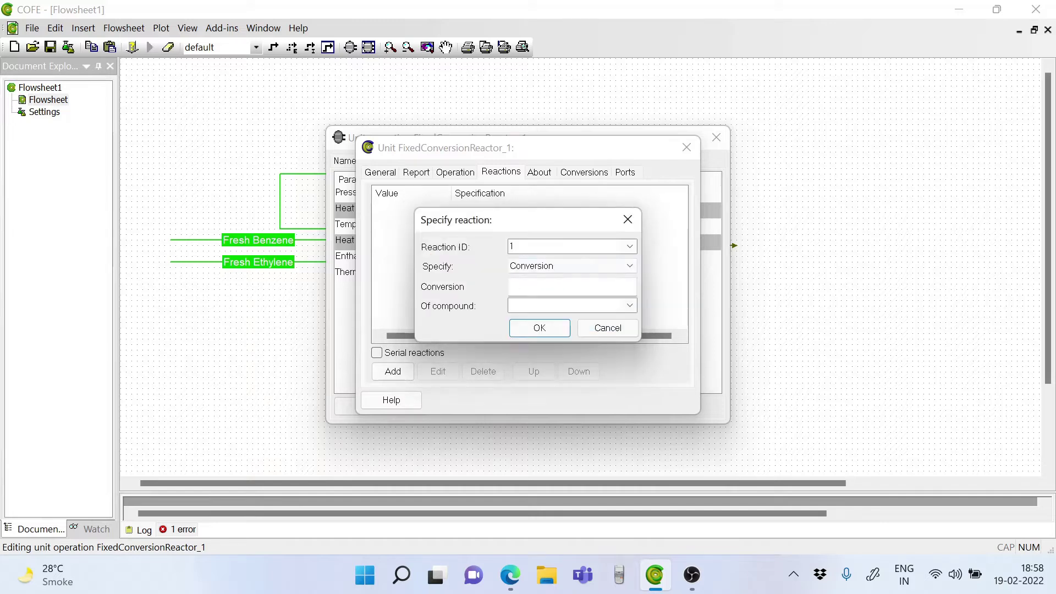
pyautogui.click(629, 266)
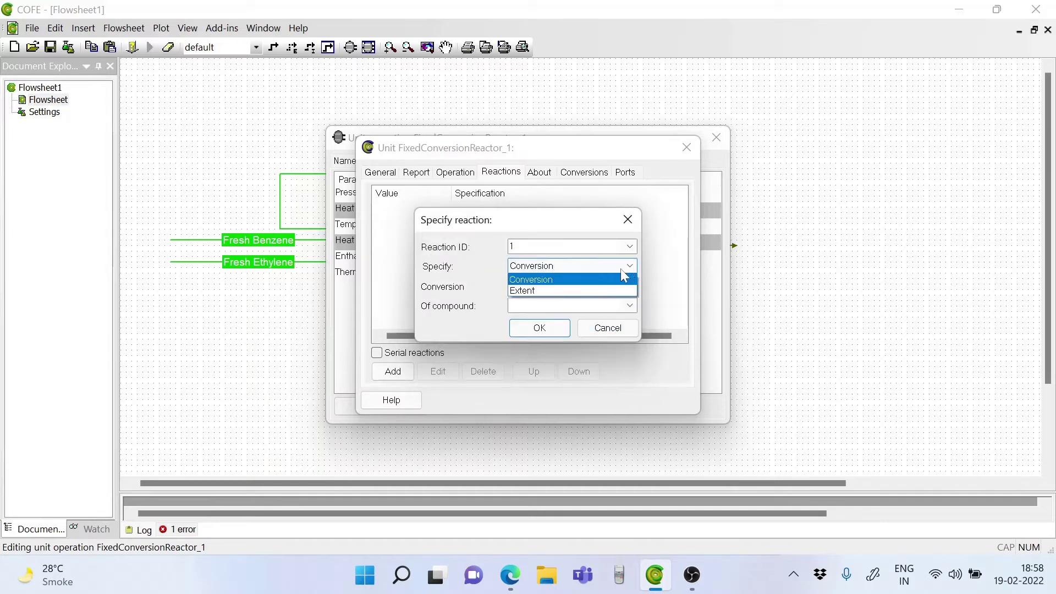
pyautogui.click(563, 291)
pyautogui.click(563, 287)
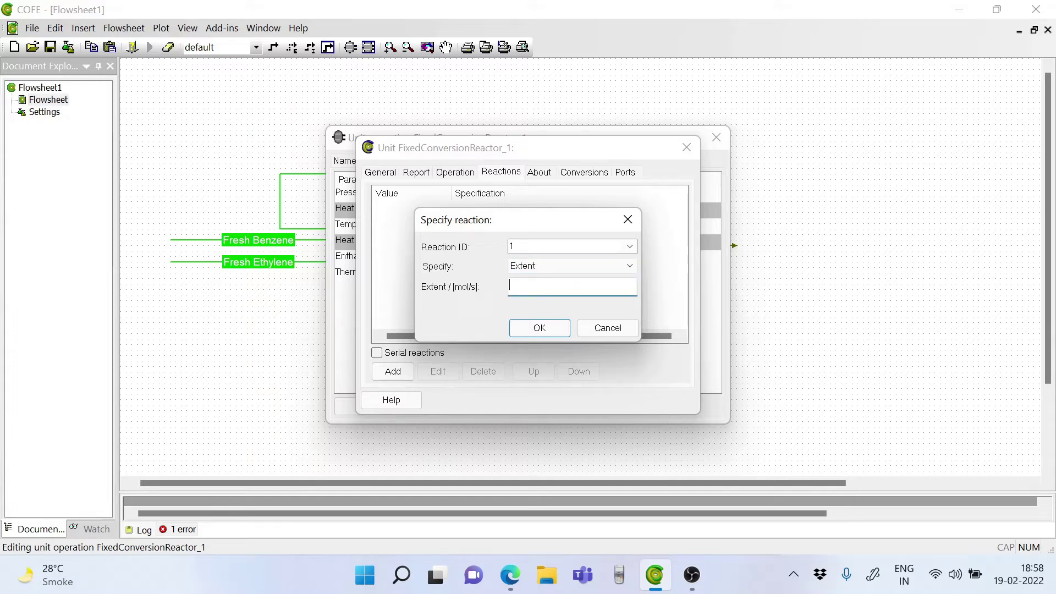
pyautogui.write('152.5525')
pyautogui.click(509, 585)
pyautogui.scroll(-10, 520, 323)
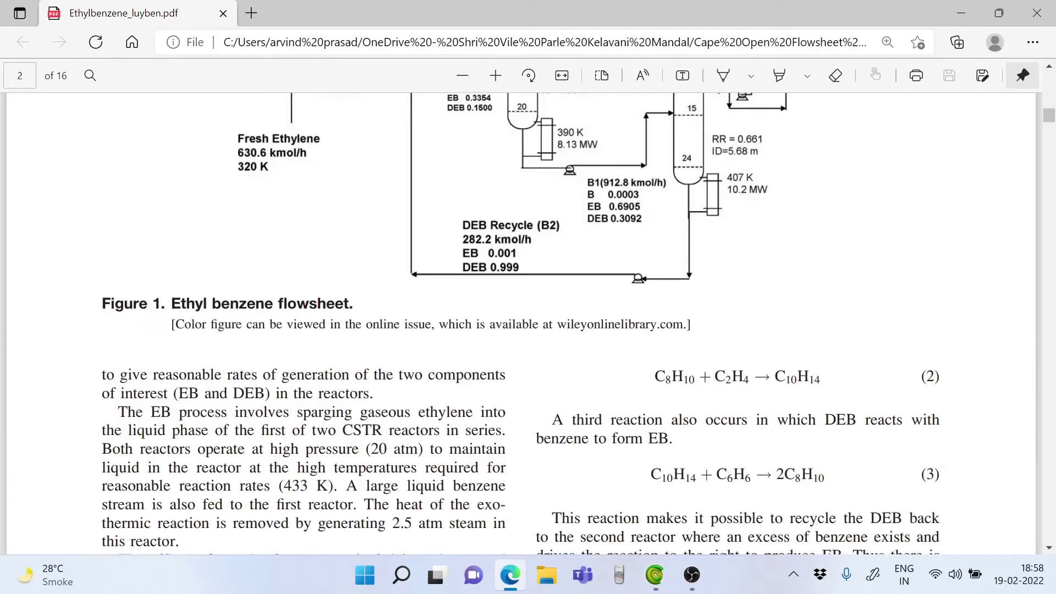
pyautogui.scroll(-15, 520, 324)
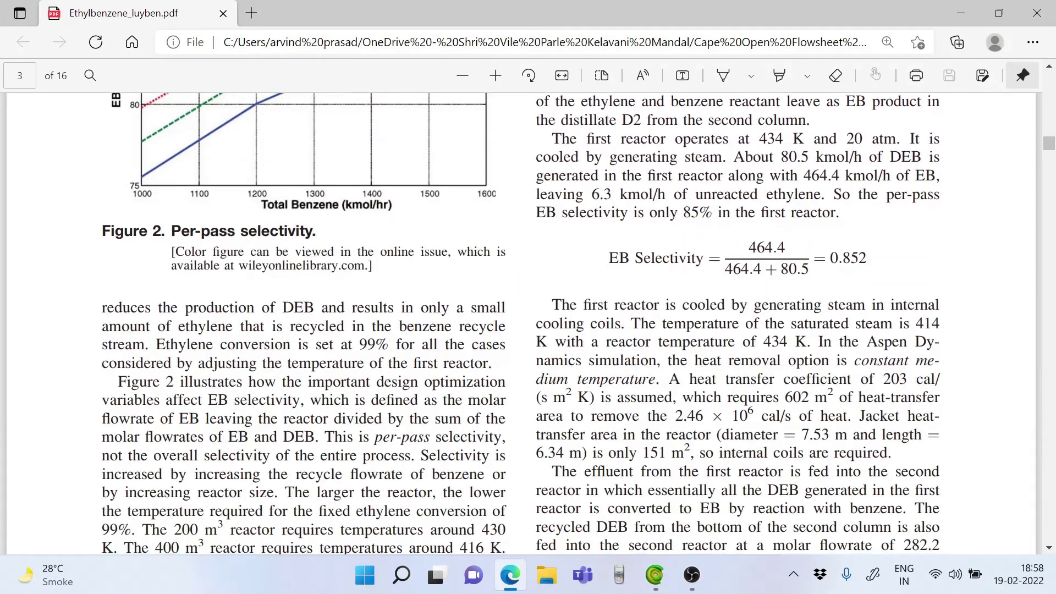
pyautogui.scroll(5, 520, 323)
pyautogui.click(959, 15)
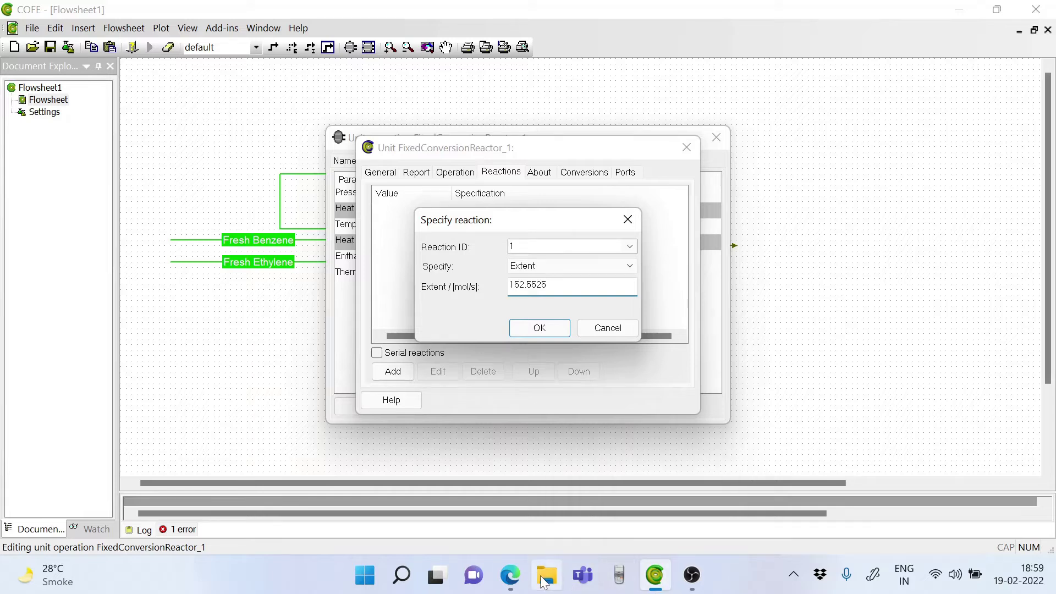
pyautogui.click(511, 584)
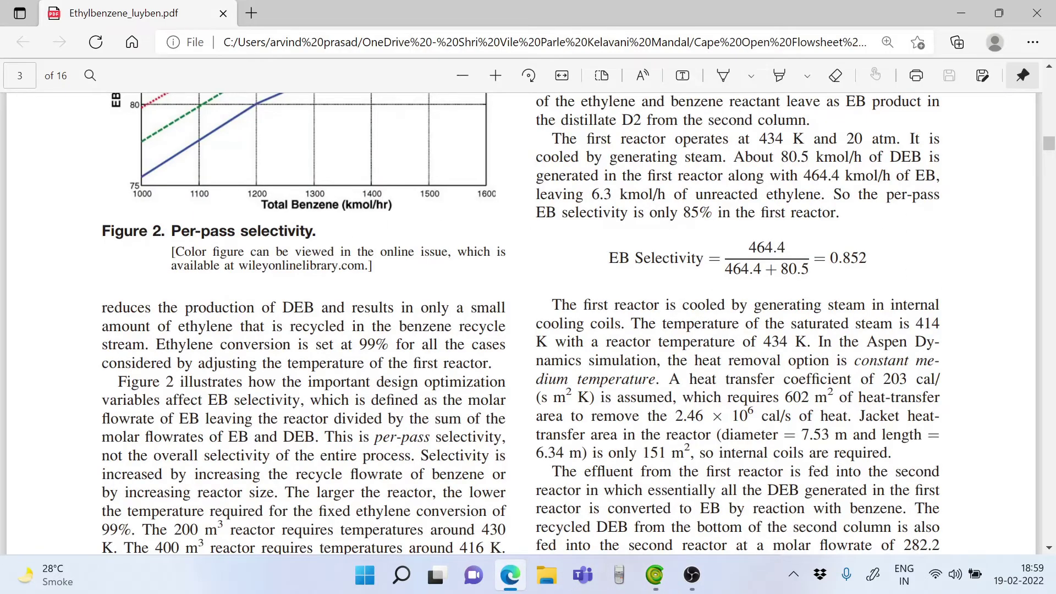
pyautogui.click(961, 13)
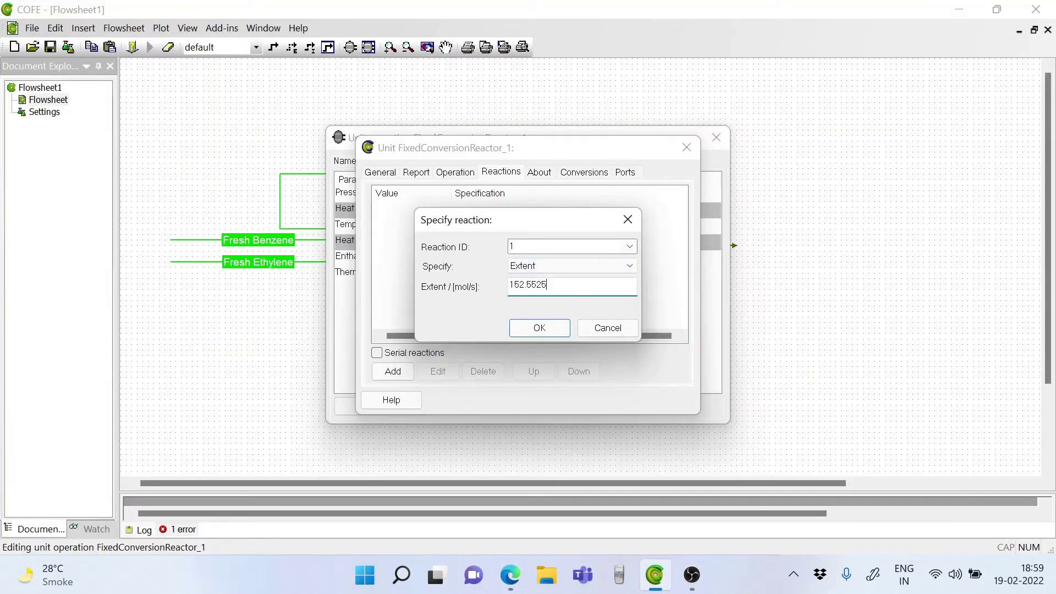
# - Confirm reaction 1, add reaction 2 with a 22.578 mol/s extent, and close the reactor dialogs
pyautogui.click(537, 331)
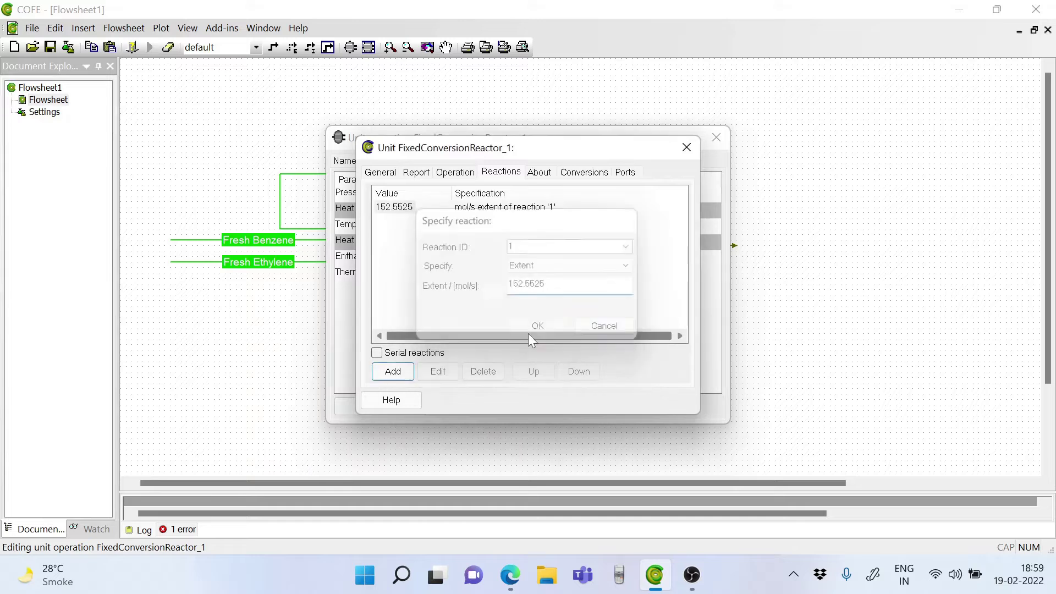
pyautogui.click(394, 371)
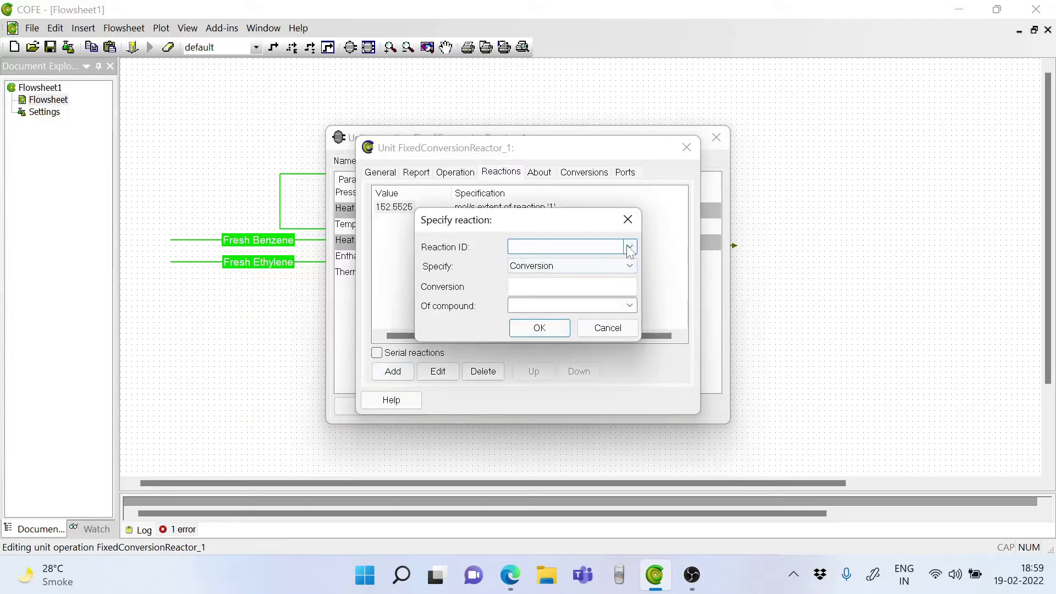
pyautogui.click(630, 247)
pyautogui.click(547, 279)
pyautogui.click(630, 266)
pyautogui.click(566, 290)
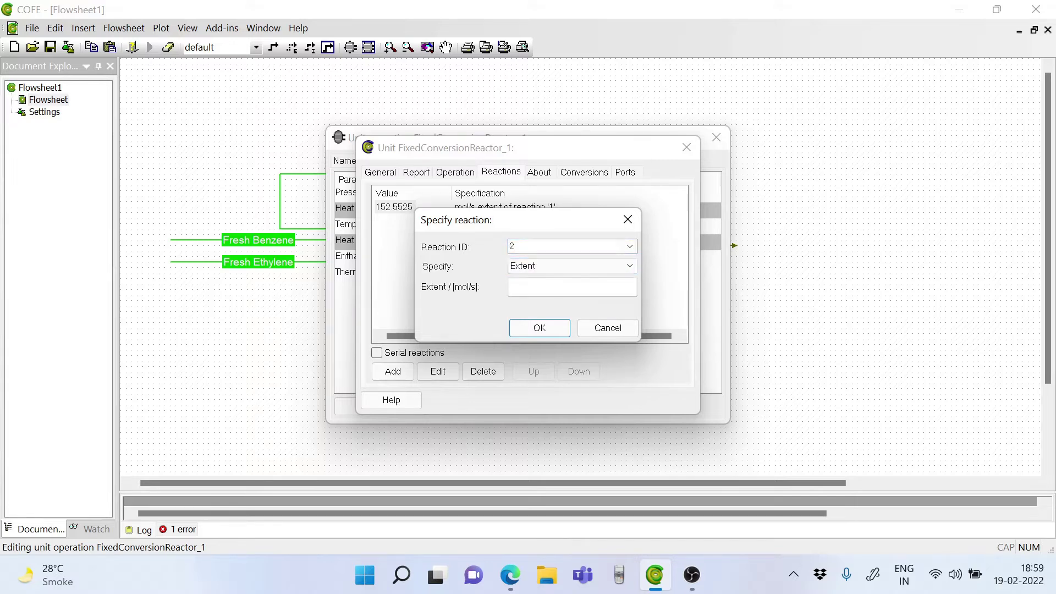
pyautogui.click(569, 287)
pyautogui.write('22.')
pyautogui.press('BackSpace')
pyautogui.click(539, 328)
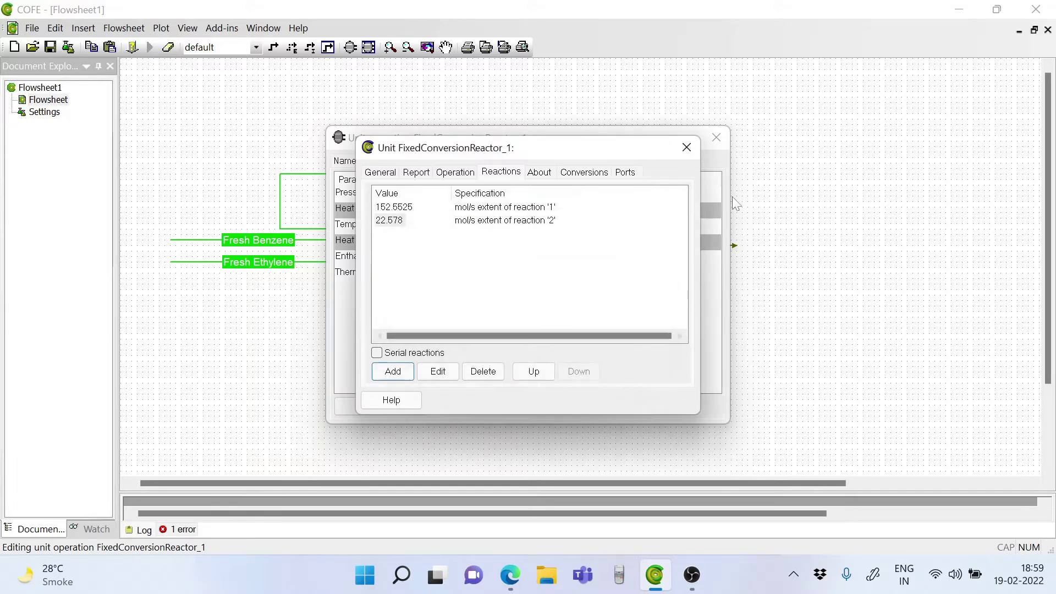
pyautogui.click(686, 147)
pyautogui.click(716, 137)
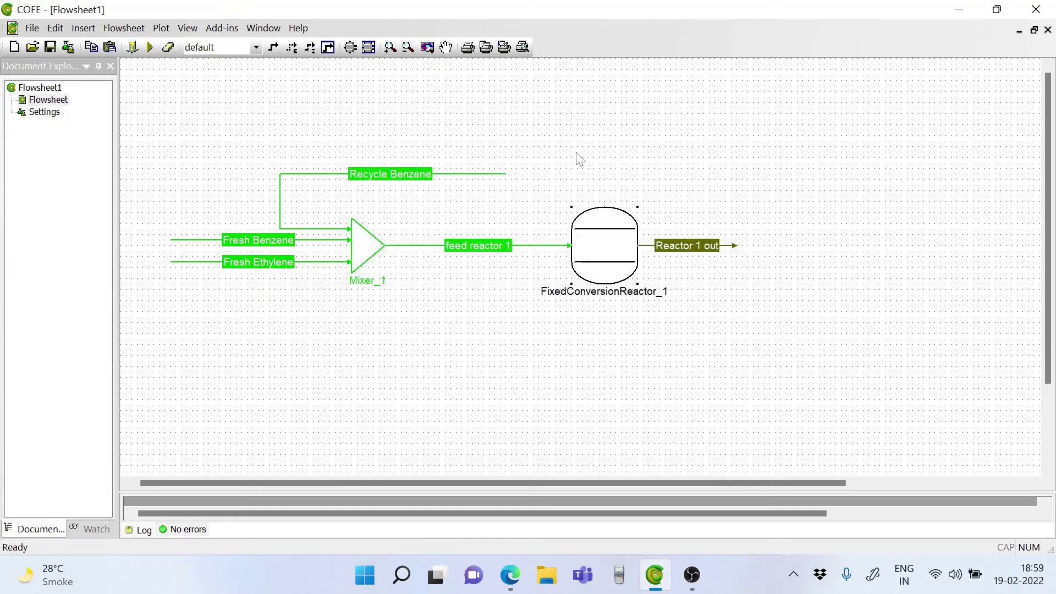
# - Solve the flowsheet and open the Reactor 1 out results: 434 K, 20 atm, 1599.9302 kmol/h
pyautogui.click(149, 47)
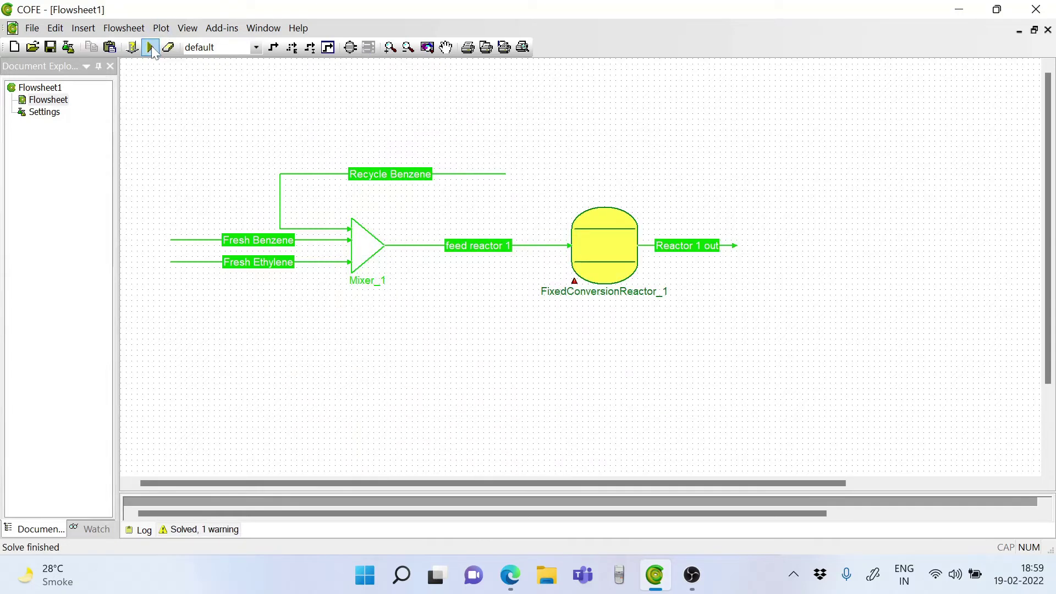
pyautogui.doubleClick(648, 245)
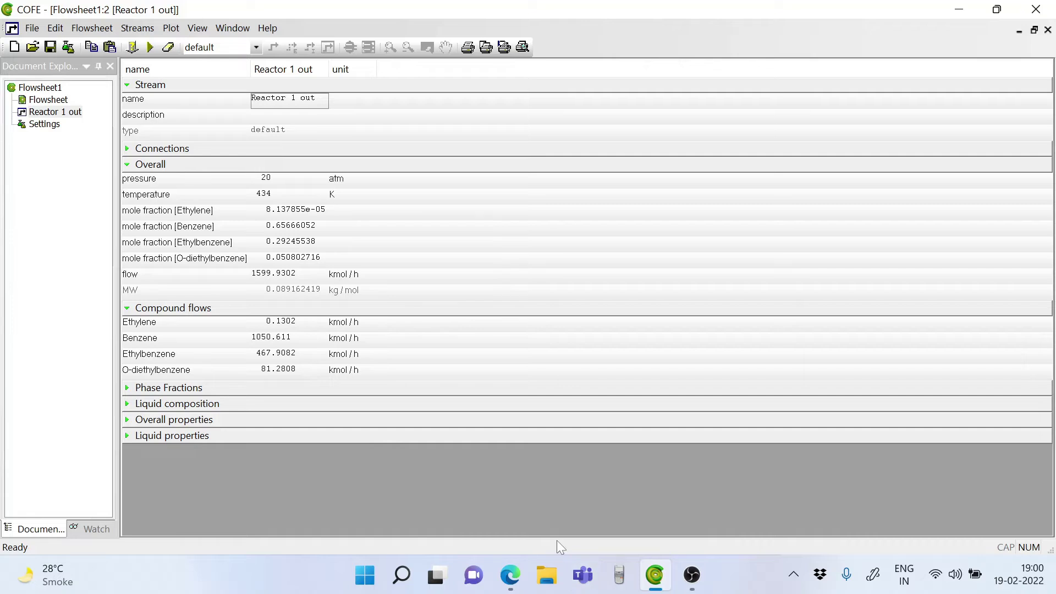
# - Compute 467.9028/(81.2808+467.9082) = 0.8519886596 in the Casio calculator, then close it
pyautogui.click(619, 575)
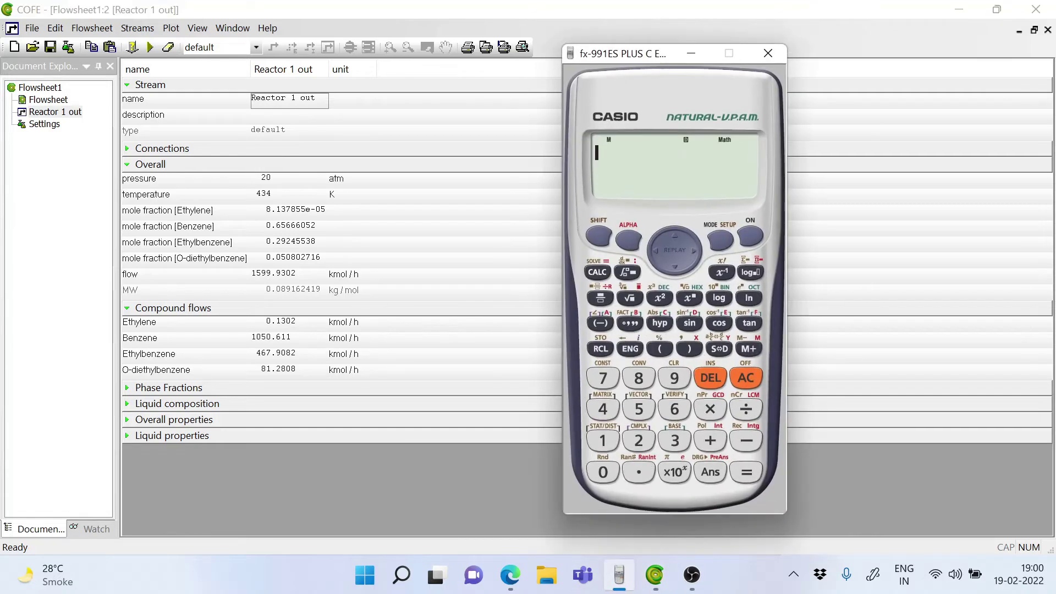
pyautogui.moveTo(659, 45); pyautogui.dragTo(900, 36)
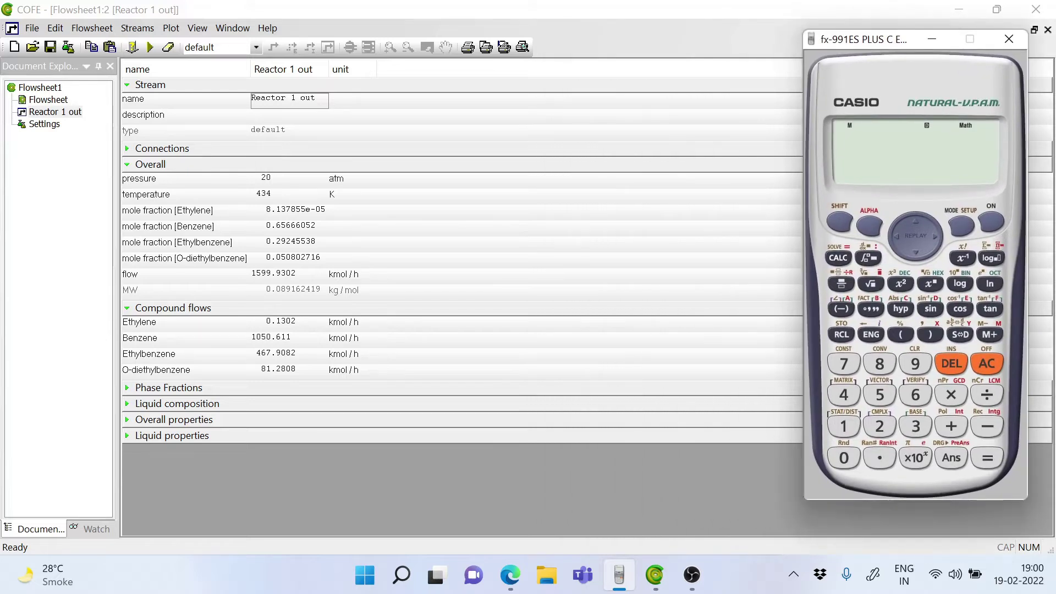
pyautogui.click(840, 283)
pyautogui.write('81.28')
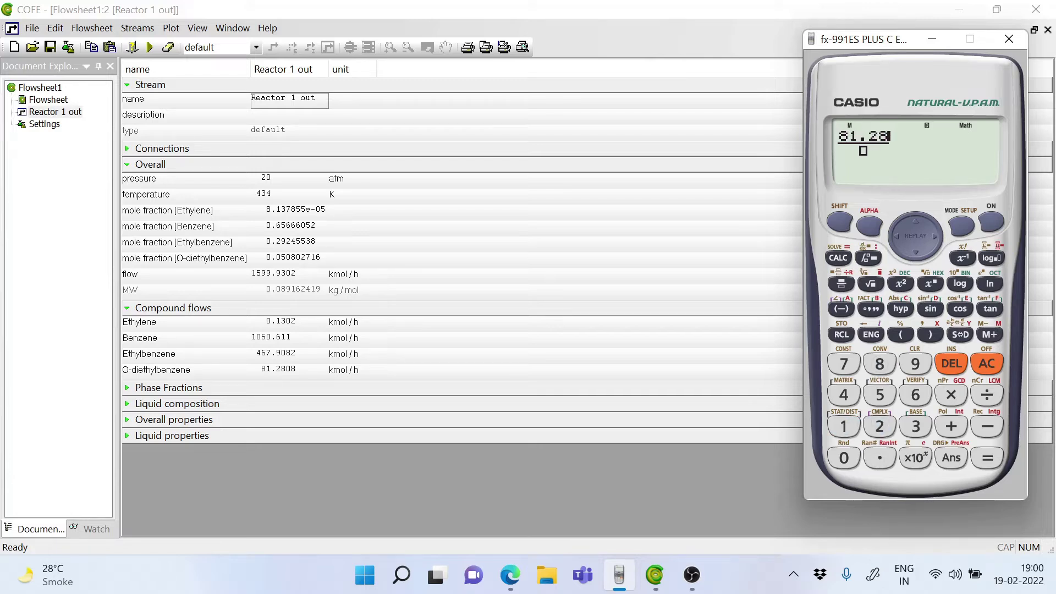
pyautogui.write('0')
pyautogui.write('81.28')
pyautogui.write('08')
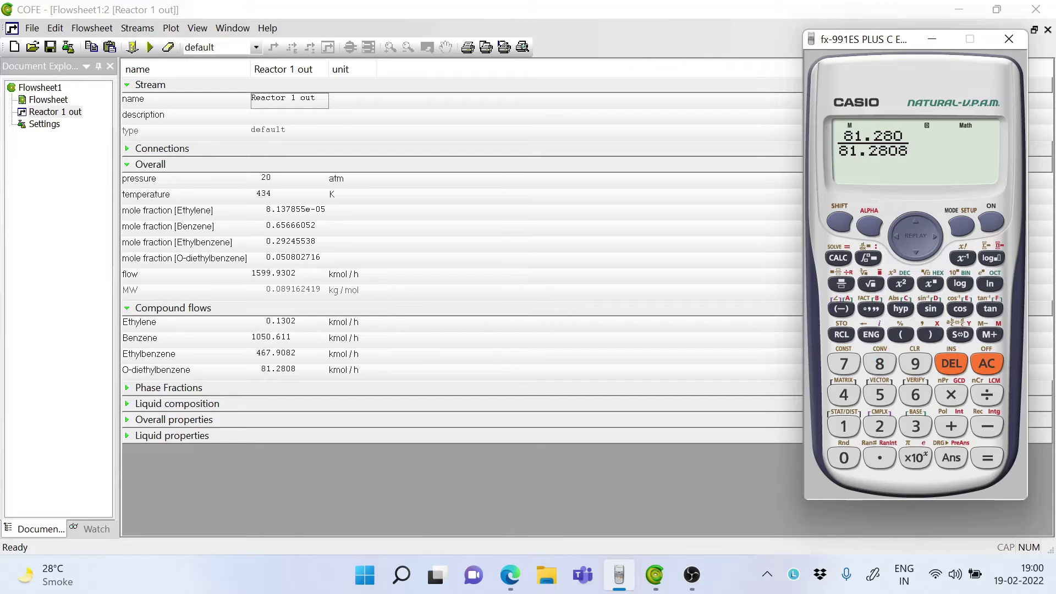
pyautogui.write('+467')
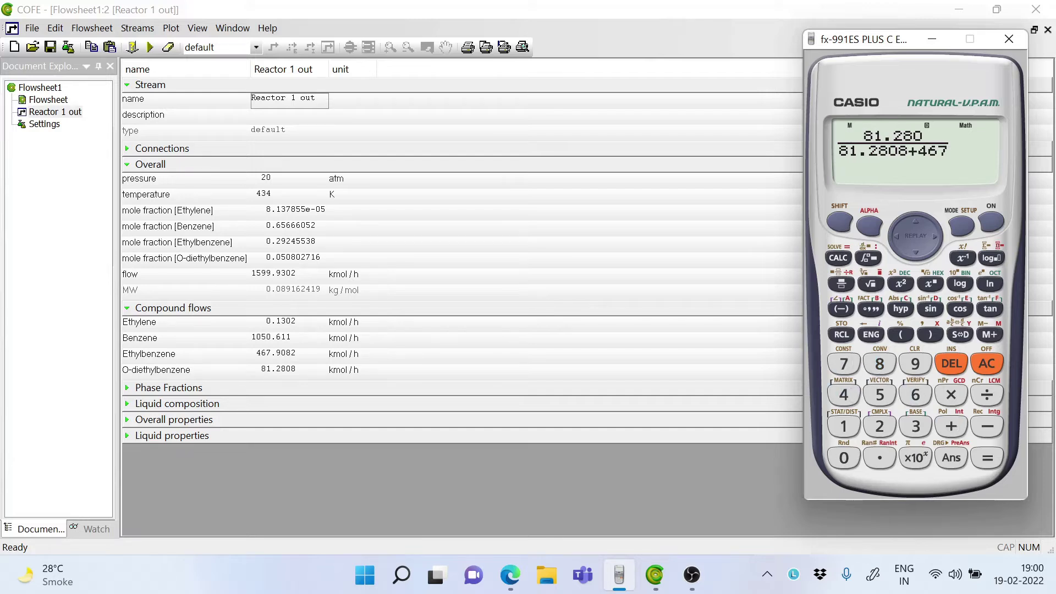
pyautogui.write('.90')
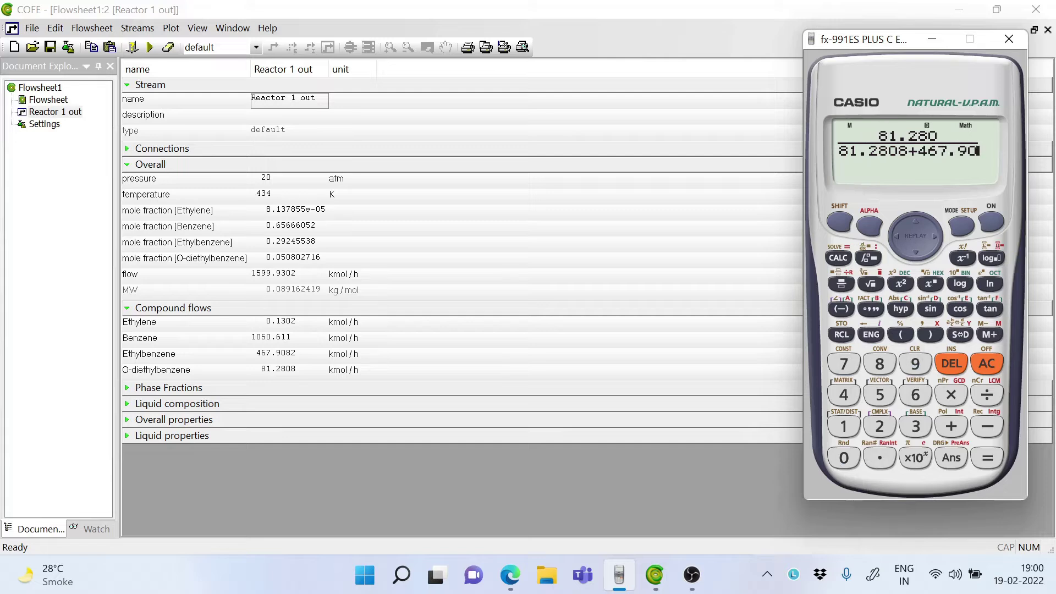
pyautogui.write('82')
pyautogui.press('Up')
pyautogui.press('BackSpace')
pyautogui.press('BackSpace')
pyautogui.press('BackSpace')
pyautogui.press('BackSpace')
pyautogui.press('BackSpace')
pyautogui.press('BackSpace')
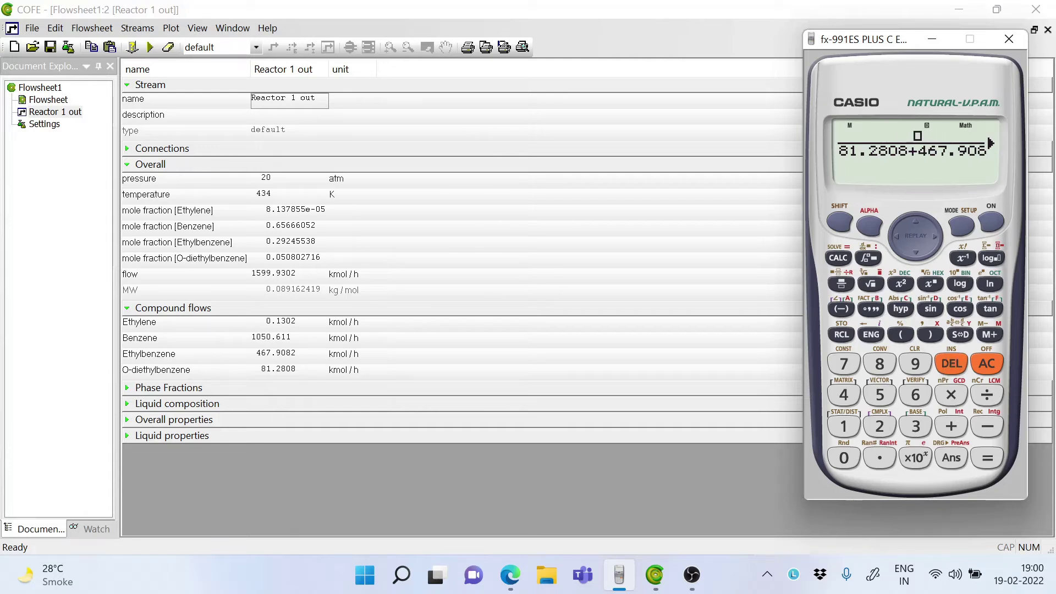
pyautogui.write('467.9028')
pyautogui.press('Return')
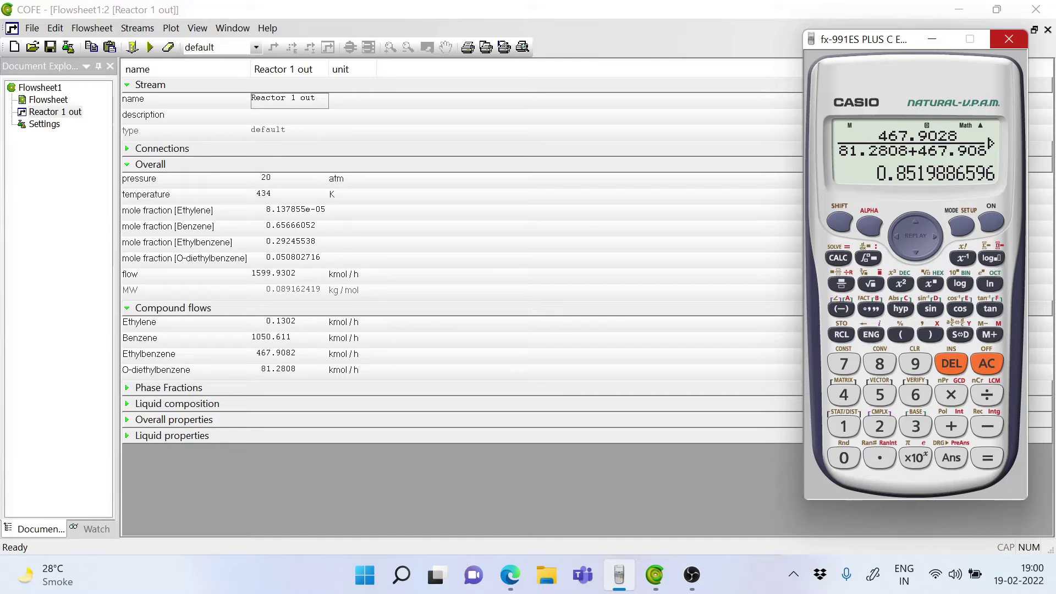
pyautogui.click(1009, 39)
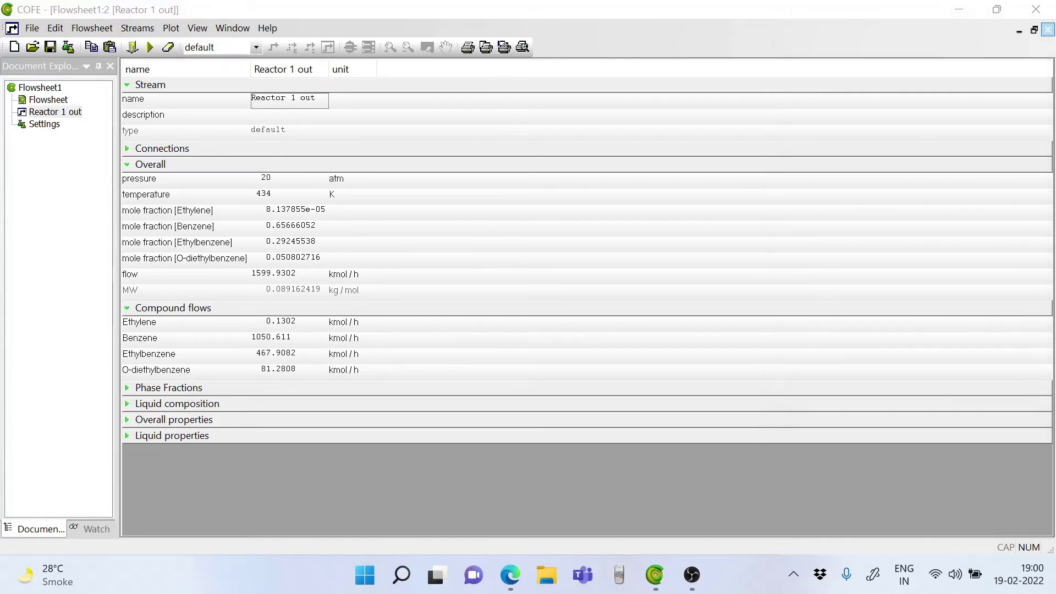
# - Close the Reactor 1 out results and check the reactor's vapor/liquid phase warning for reaction 1
pyautogui.click(1047, 29)
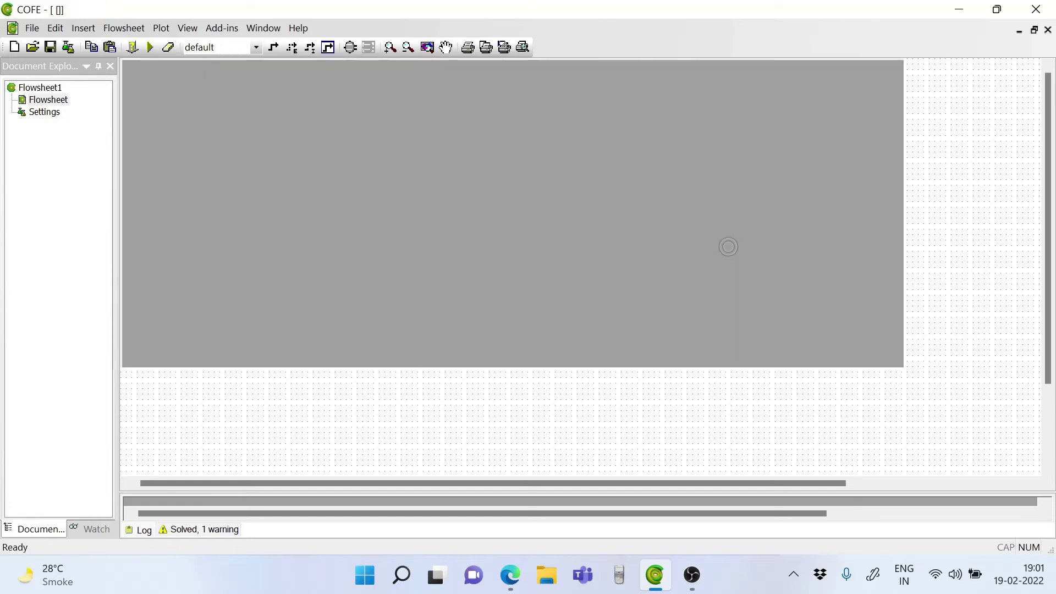
pyautogui.doubleClick(727, 245)
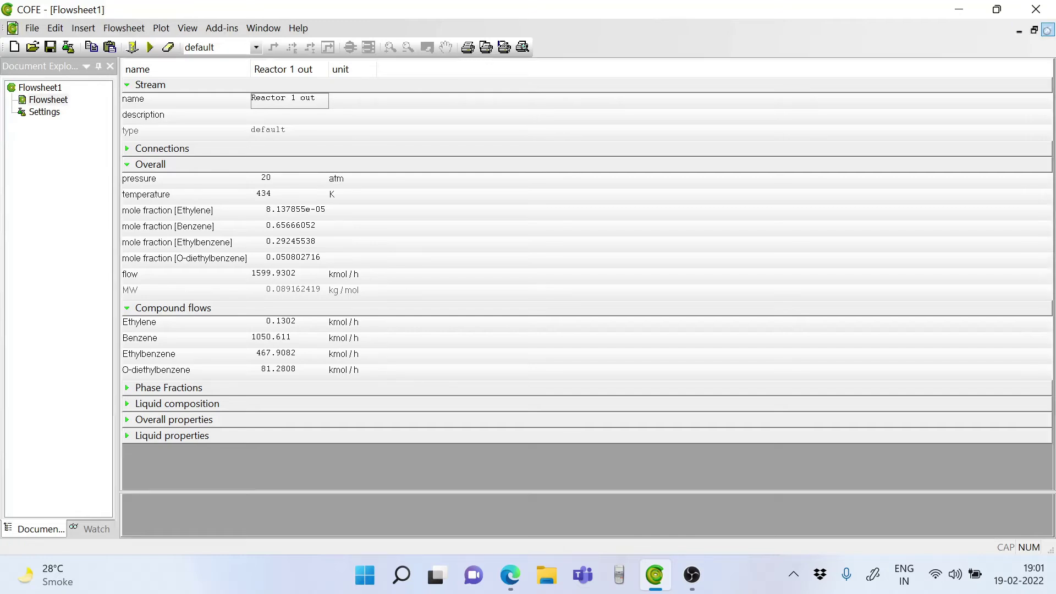
pyautogui.click(1048, 29)
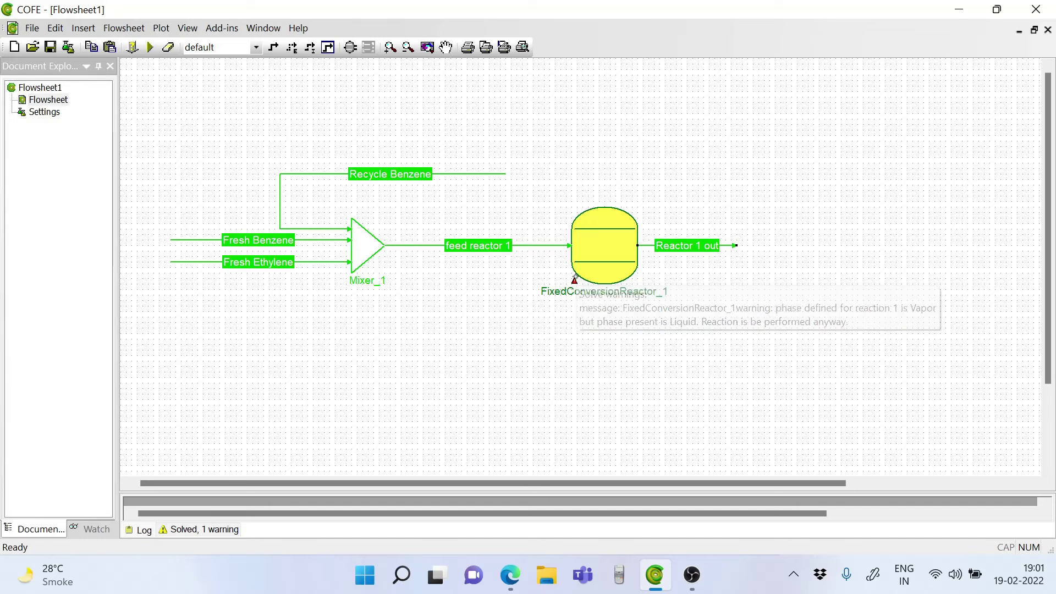
pyautogui.moveTo(574, 279)
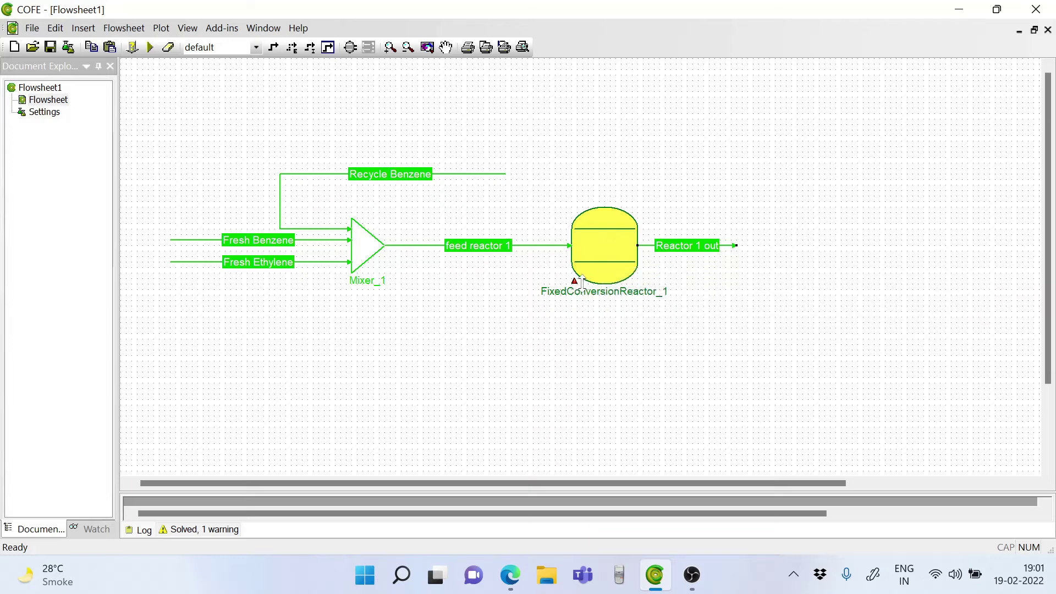
pyautogui.click(588, 246)
pyautogui.doubleClick(588, 246)
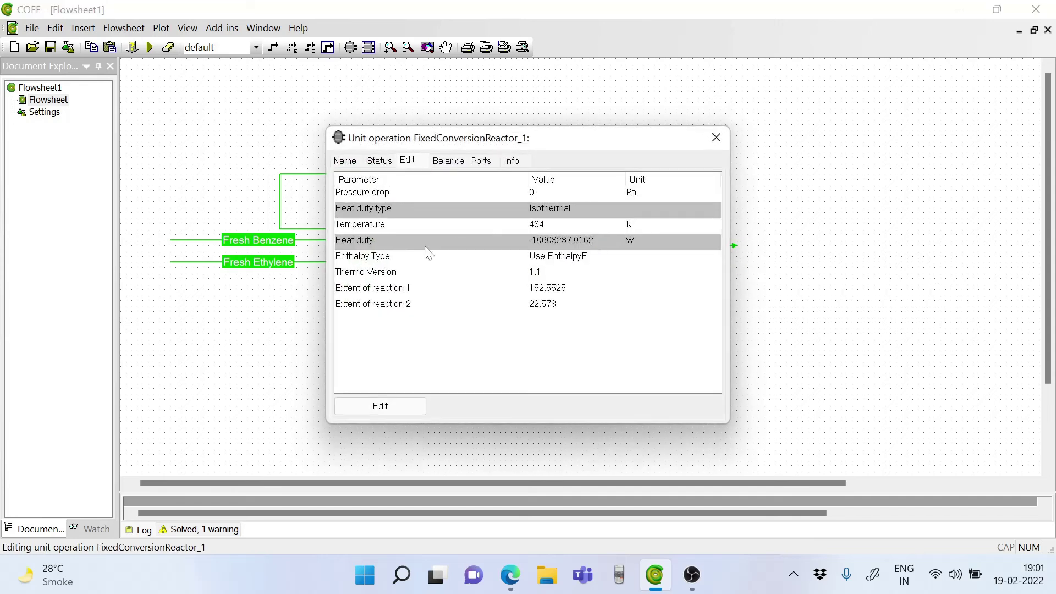
pyautogui.click(378, 161)
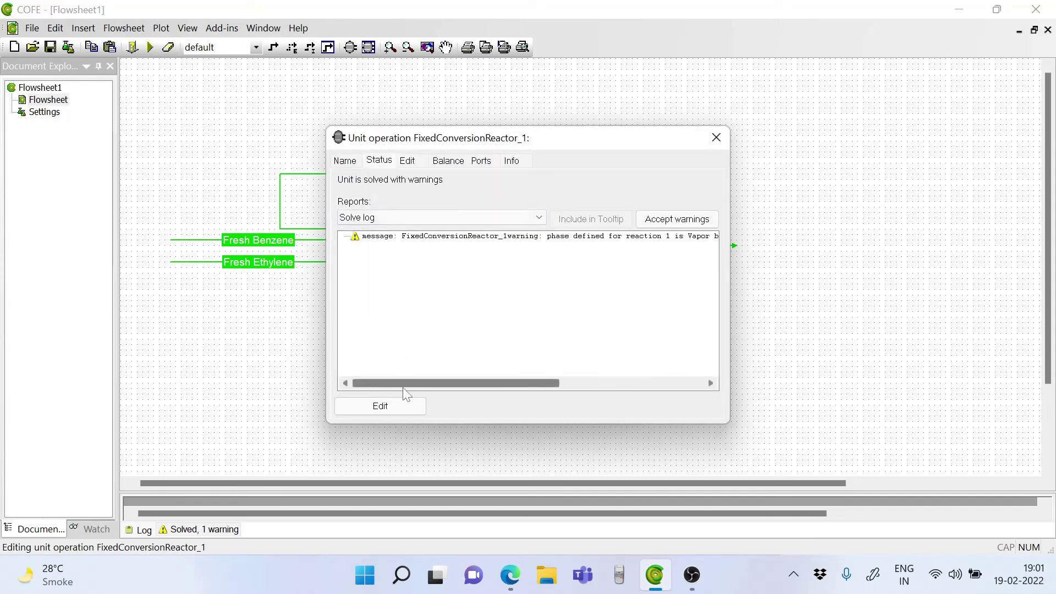
pyautogui.moveTo(405, 390)
pyautogui.mouseDown()
pyautogui.moveTo(518, 395)
pyautogui.moveTo(396, 394)
pyautogui.mouseUp()
# - Change reaction 1's phase to Liquid in the Manufacture of Ethyl Benzene reaction package
pyautogui.click(714, 138)
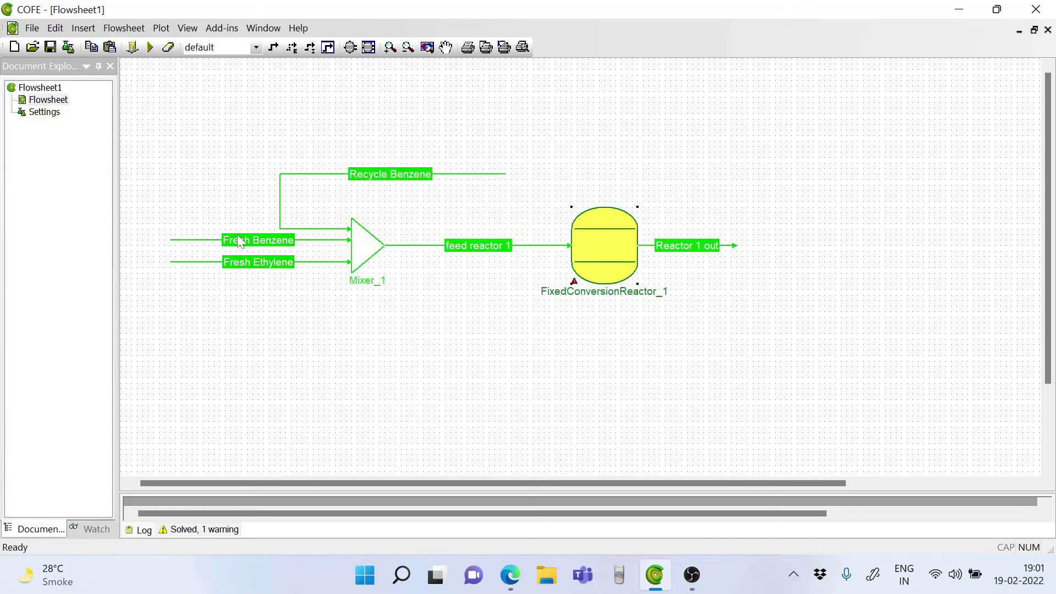
pyautogui.doubleClick(44, 111)
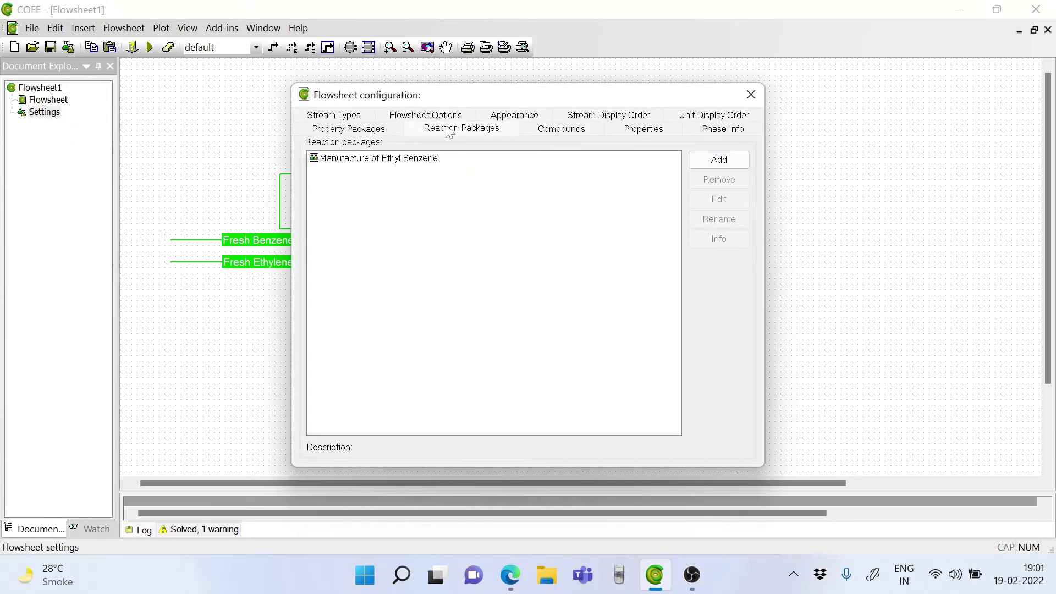
pyautogui.click(363, 157)
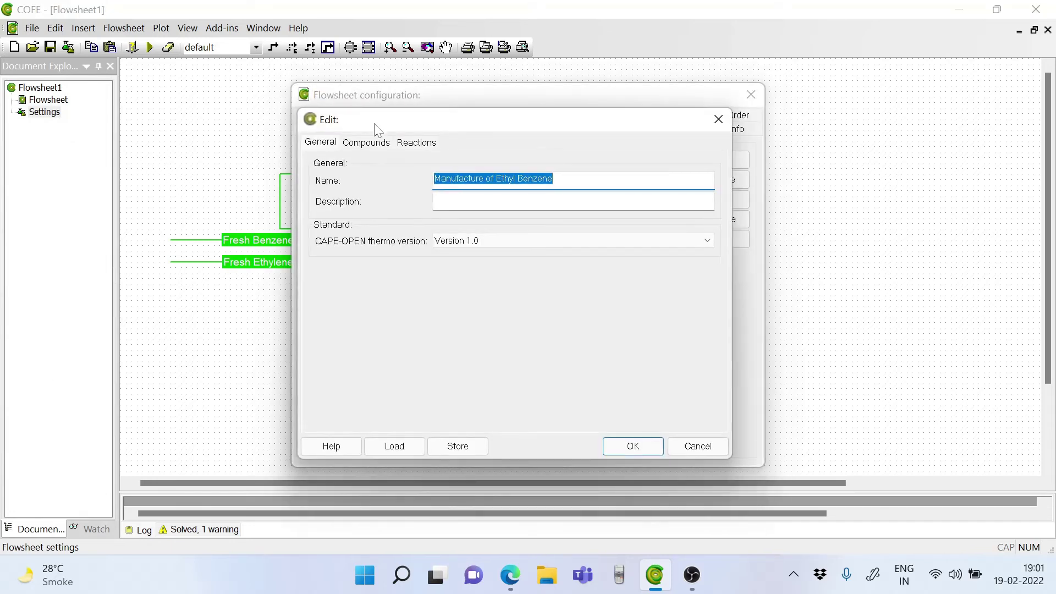
pyautogui.click(416, 142)
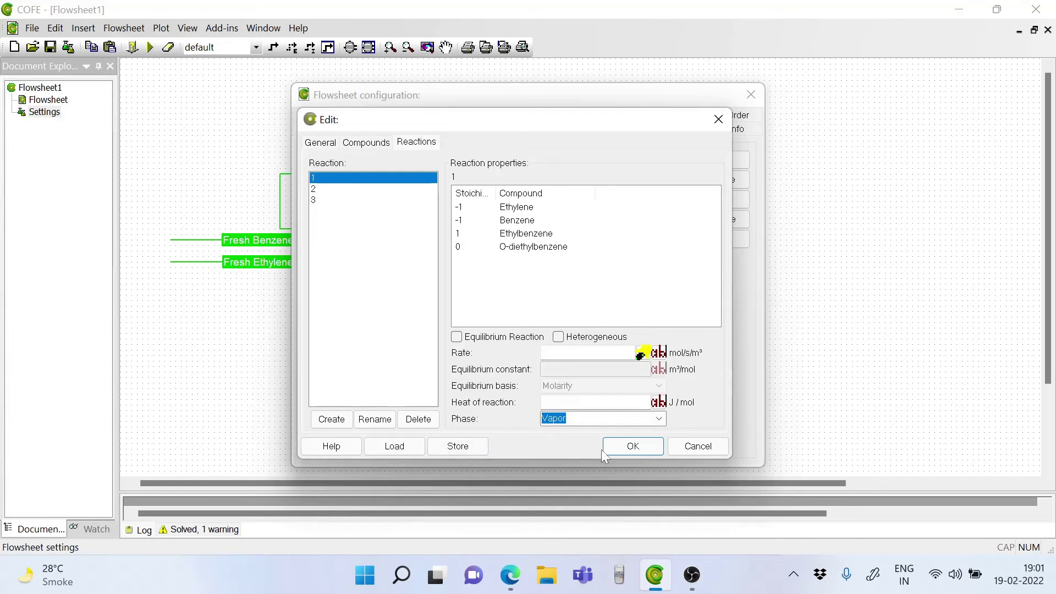
pyautogui.click(658, 420)
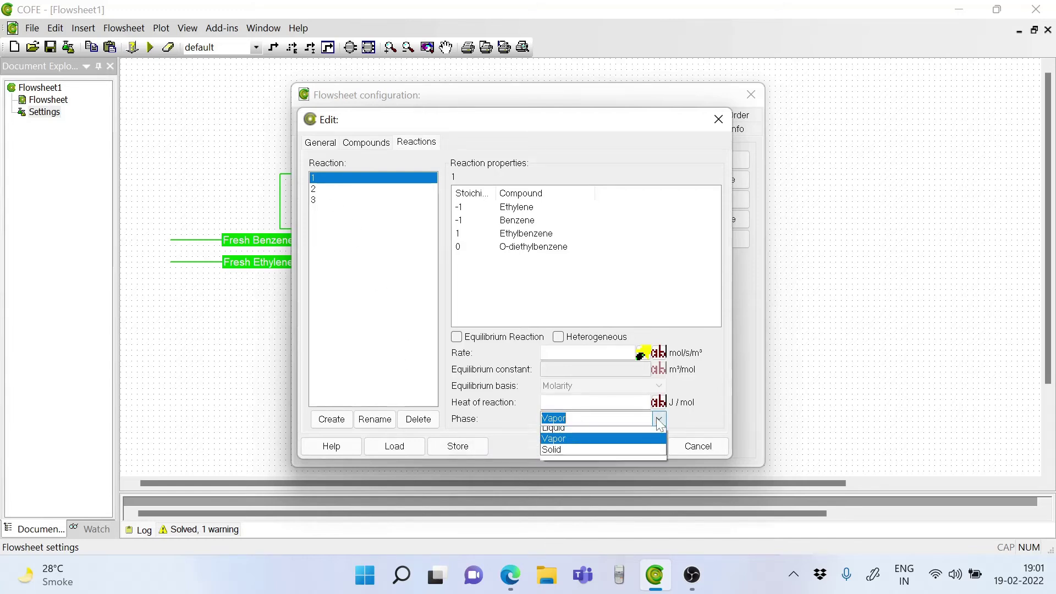
pyautogui.click(575, 430)
pyautogui.click(631, 447)
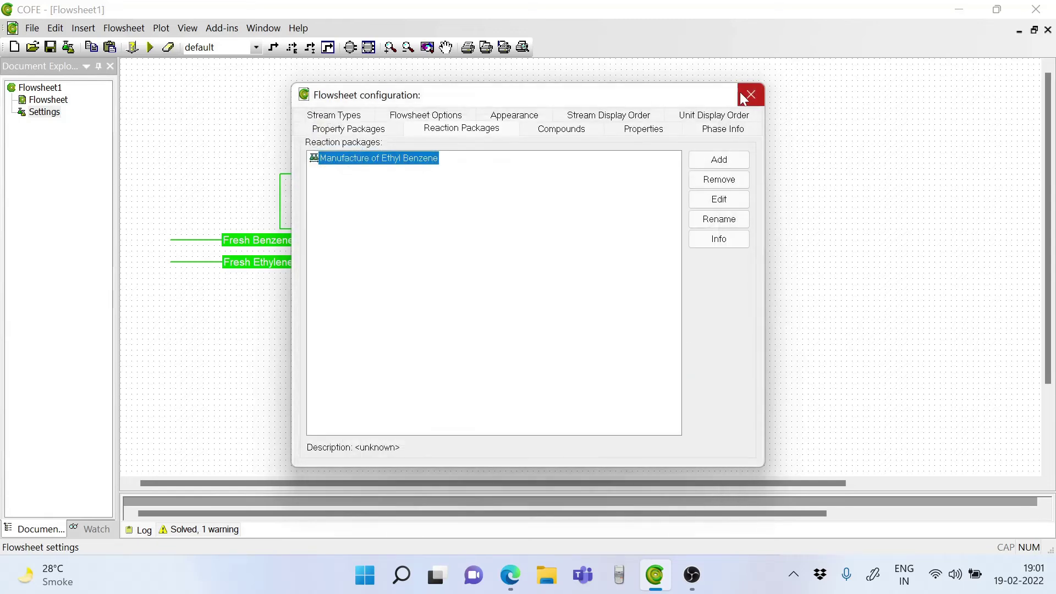
pyautogui.click(751, 95)
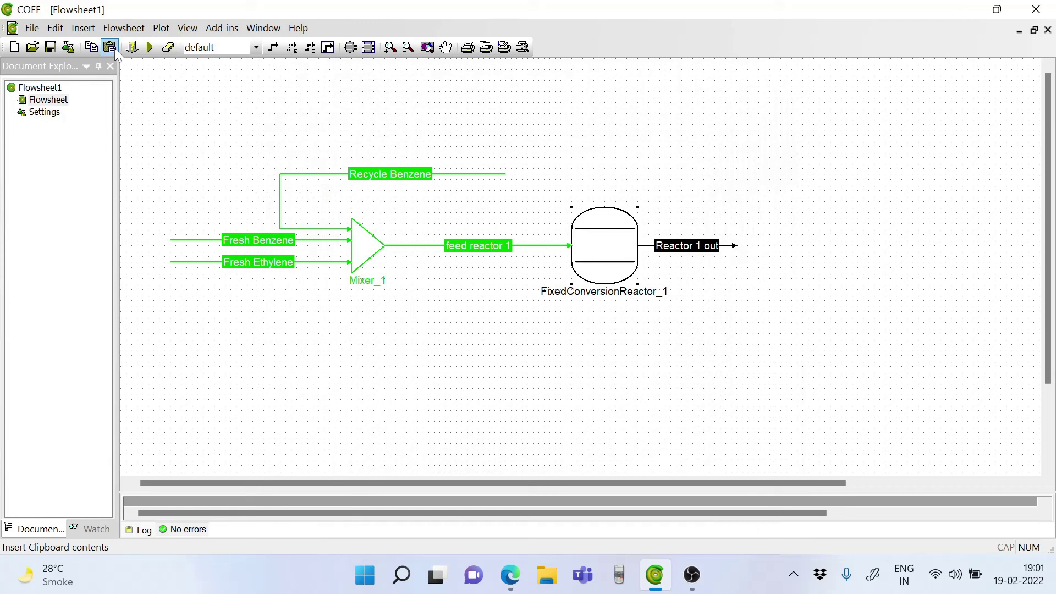
# - Re-solve the flowsheet so the reactor outlet reaches 20 atm, 326.12579 K and 2230.4 kmol/h without warnings
pyautogui.click(151, 49)
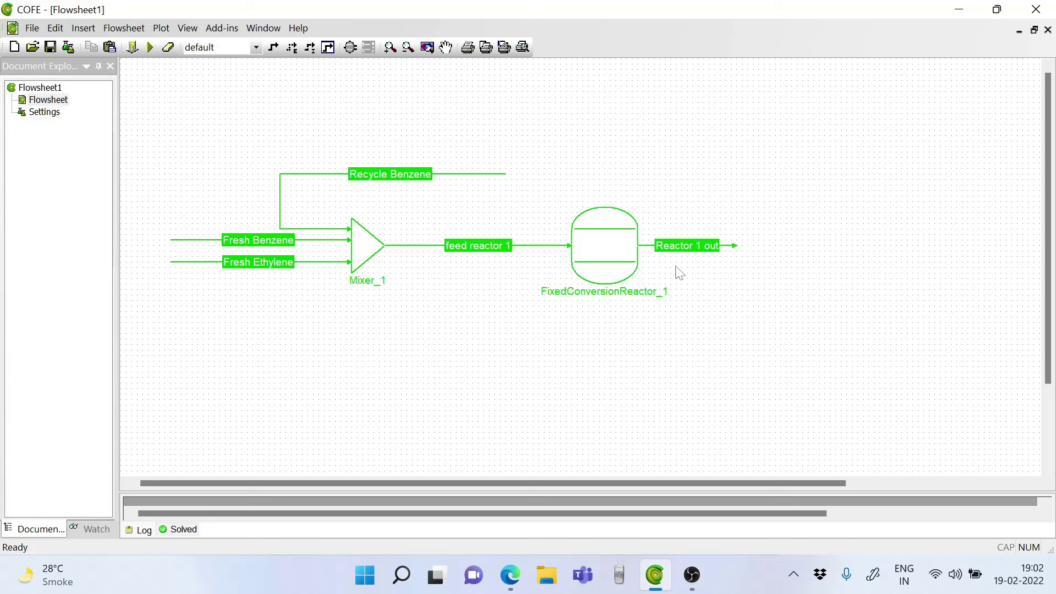
pyautogui.moveTo(643, 248)
pyautogui.moveTo(536, 251)
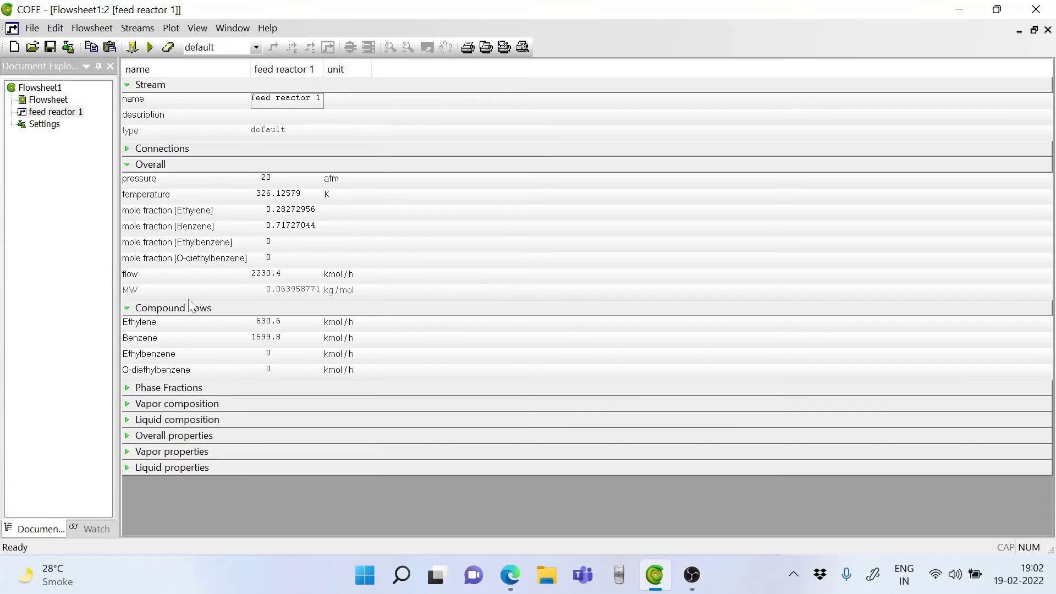
pyautogui.click(128, 389)
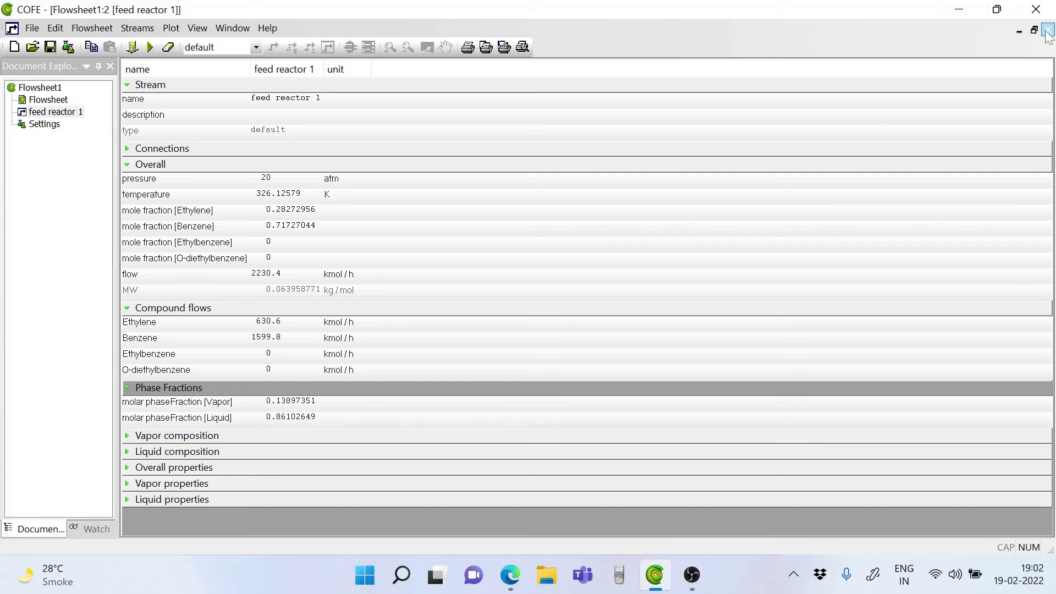
pyautogui.click(1048, 29)
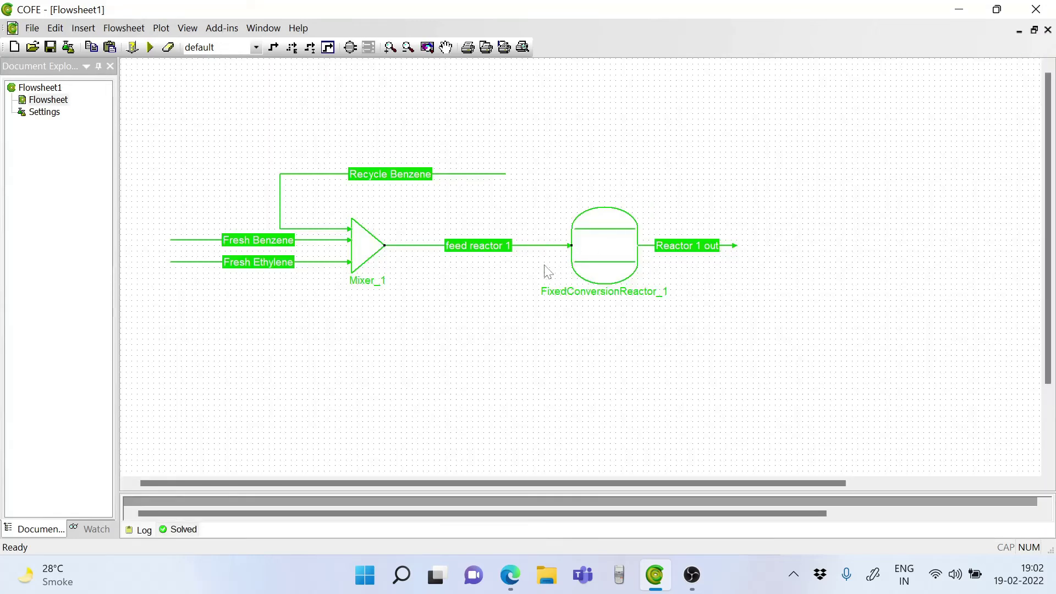
pyautogui.moveTo(649, 250)
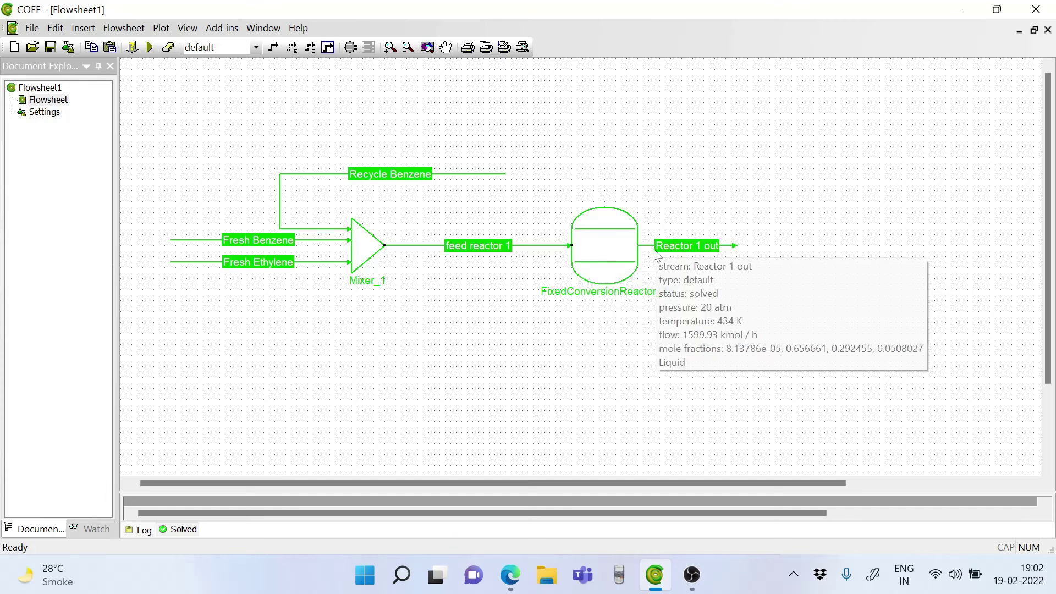
pyautogui.doubleClick(653, 246)
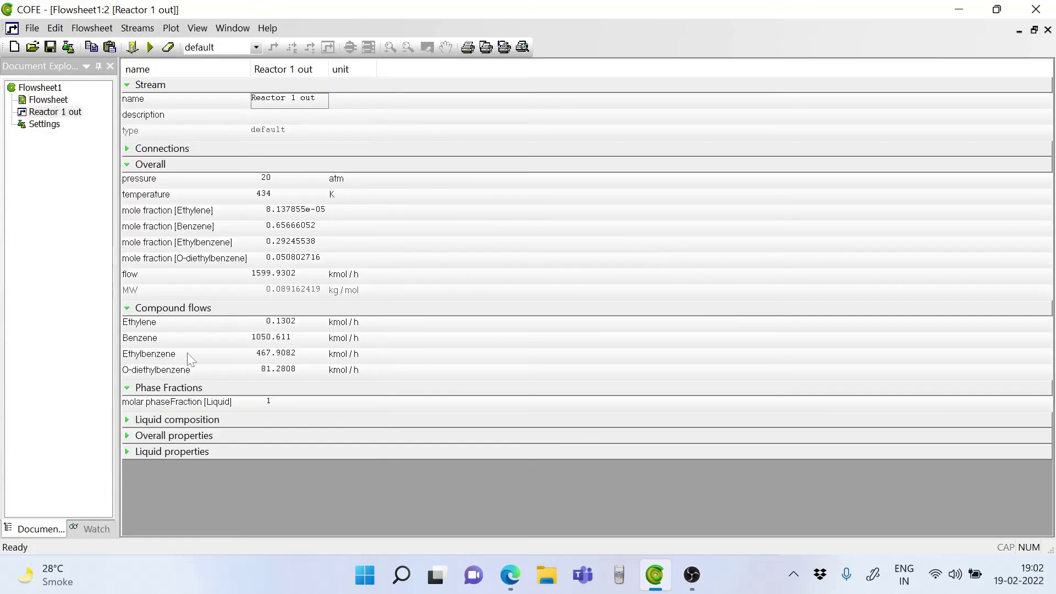
pyautogui.click(1048, 30)
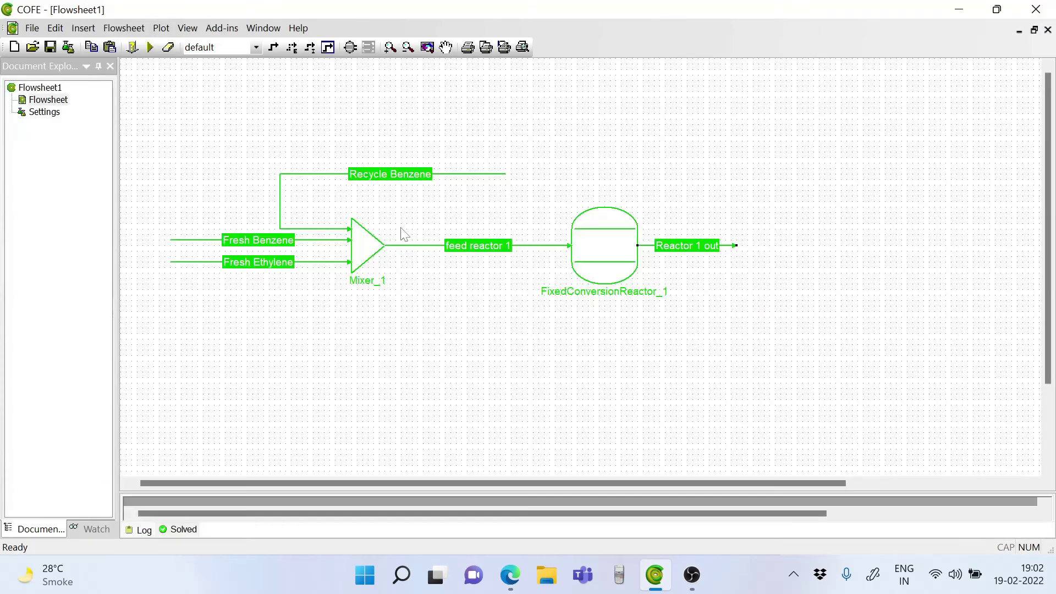
pyautogui.moveTo(668, 251)
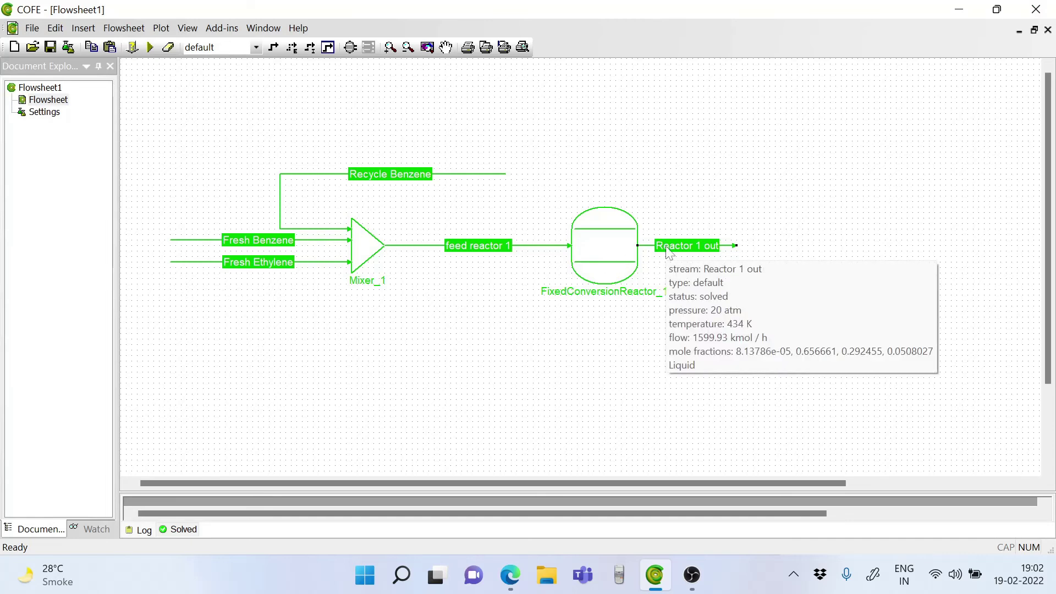